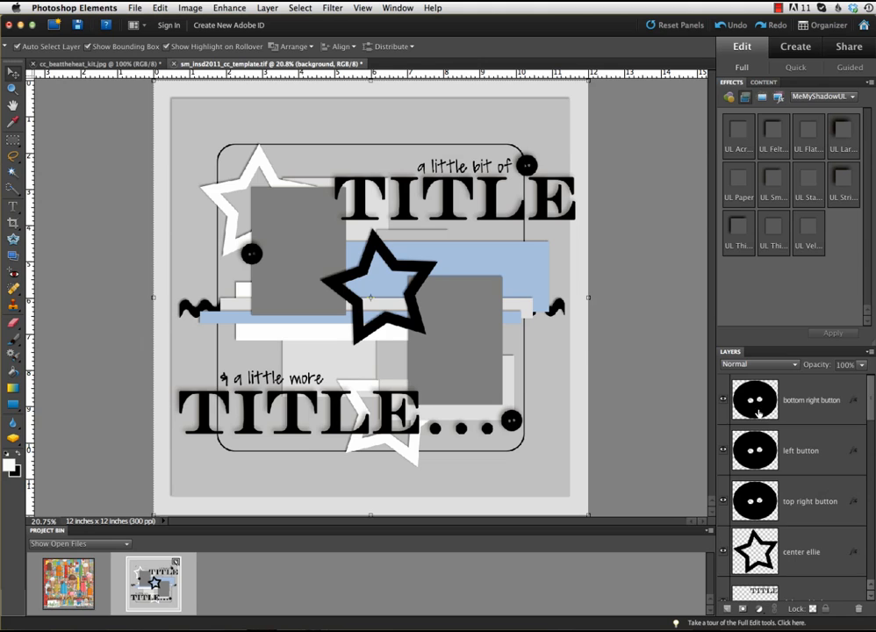
Review the template's layer stack from the buttons down to the background and select the inside background layer.
scroll(761, 411, down, 2)
scroll(784, 442, down, 12)
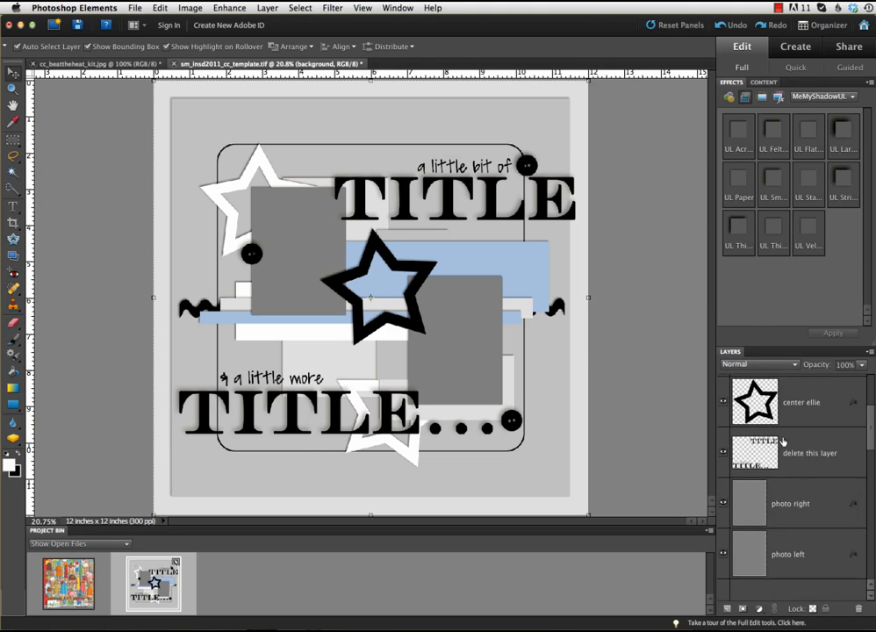
scroll(783, 442, down, 6)
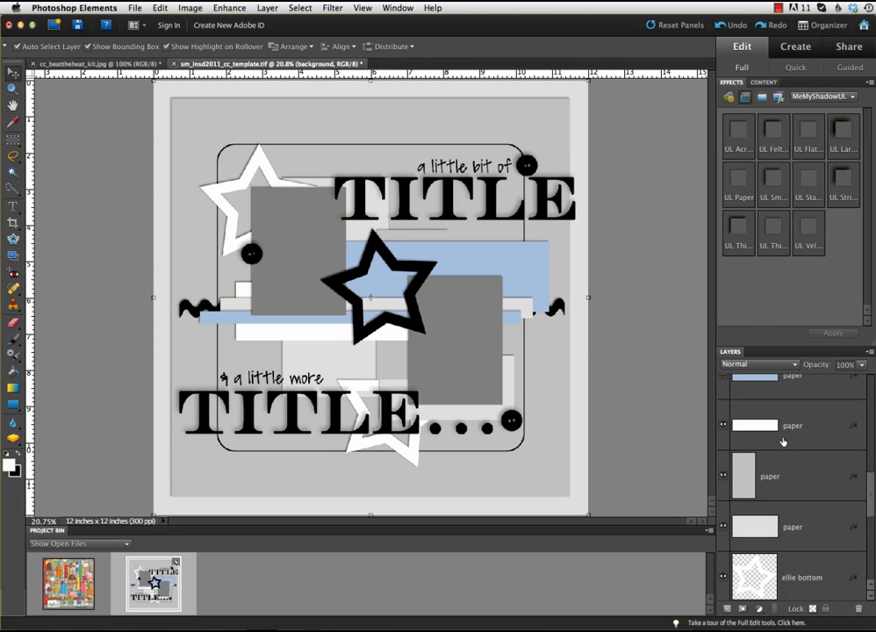
scroll(783, 442, down, 2)
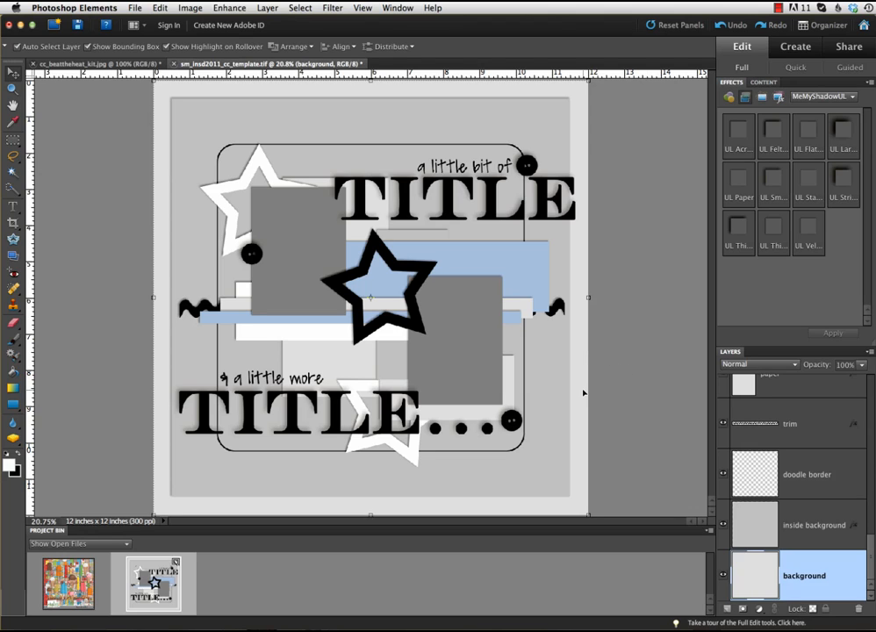
click(802, 530)
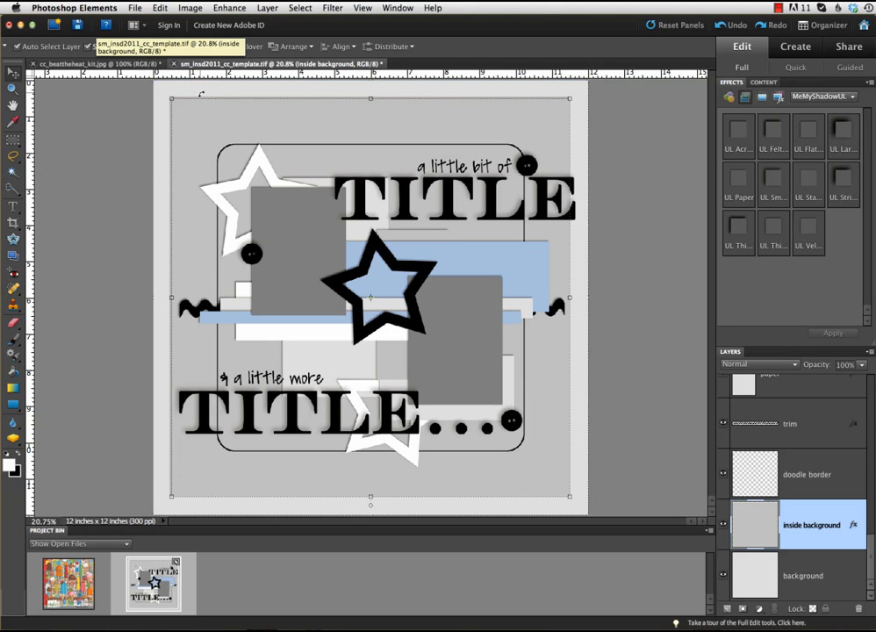
Search the files for cc_ papers and open cc_mc_orange plaid.jpg and cc_mc_tan.jpg.
click(134, 9)
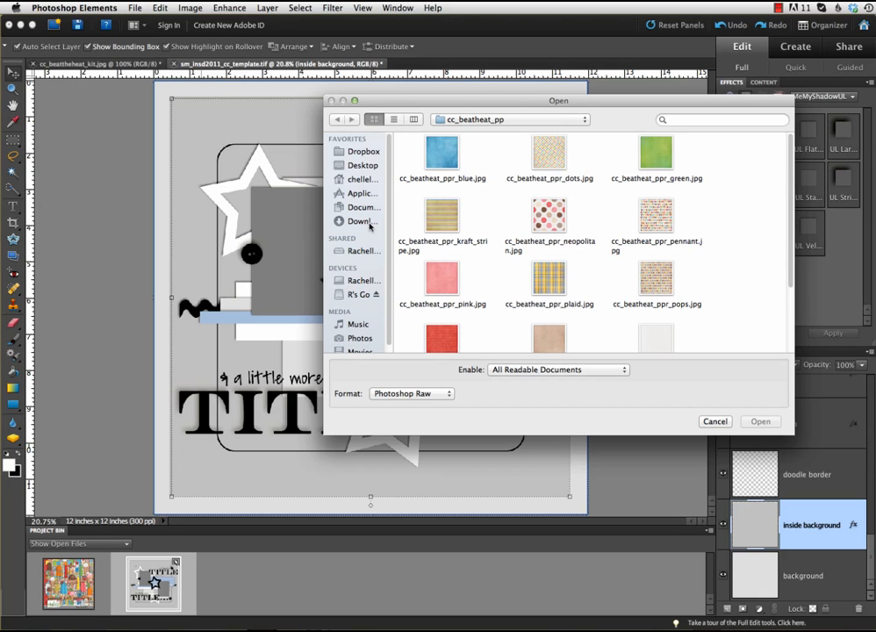
click(688, 120)
text(cc_)
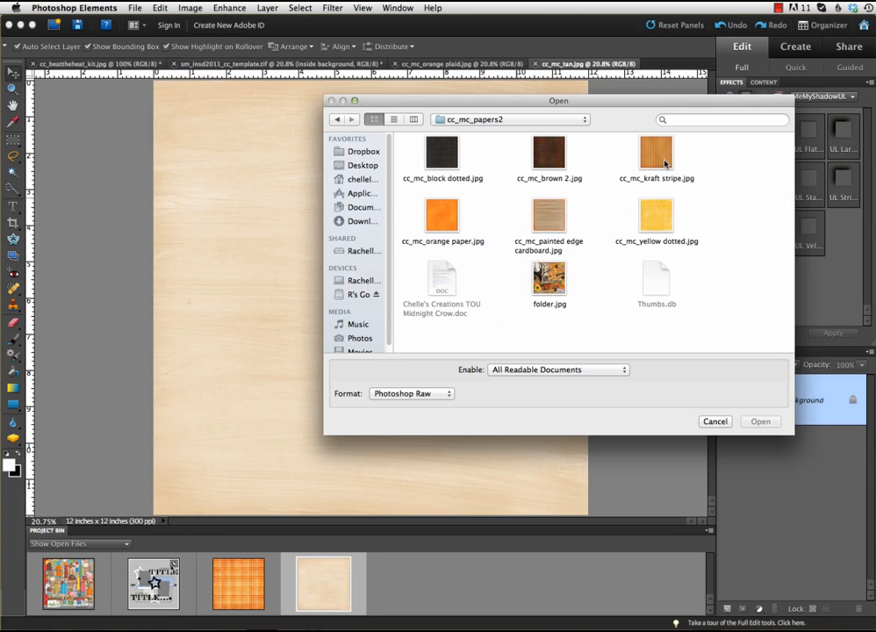
Open cc_mc_kraft stripe.jpg, cc_mc_painted edge cardboard.jpg, cc_mc_orange paper.jpg and cc_mc_yellow dotted.jpg together from the cc_mc_papers2 folder.
click(663, 161)
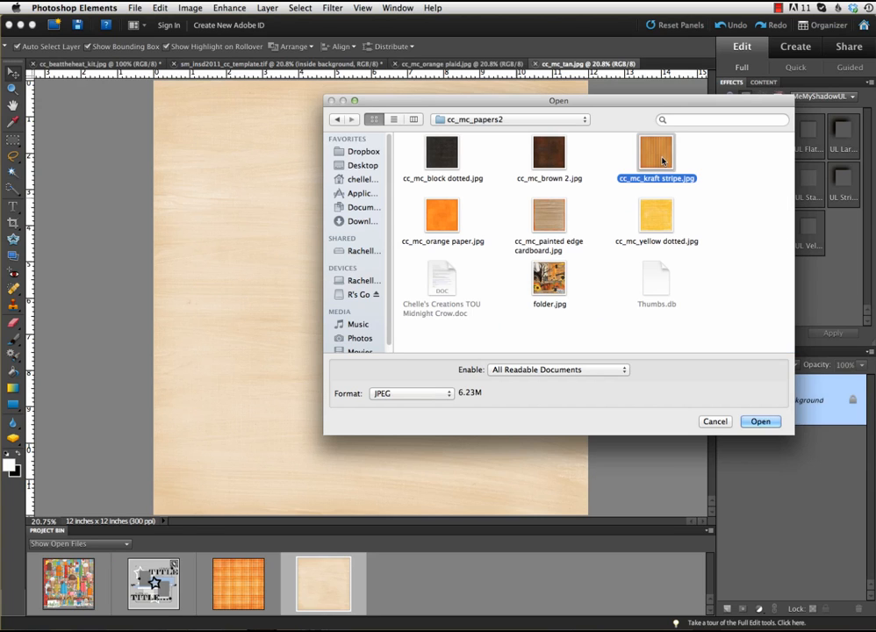
super+click(557, 230)
super+click(447, 225)
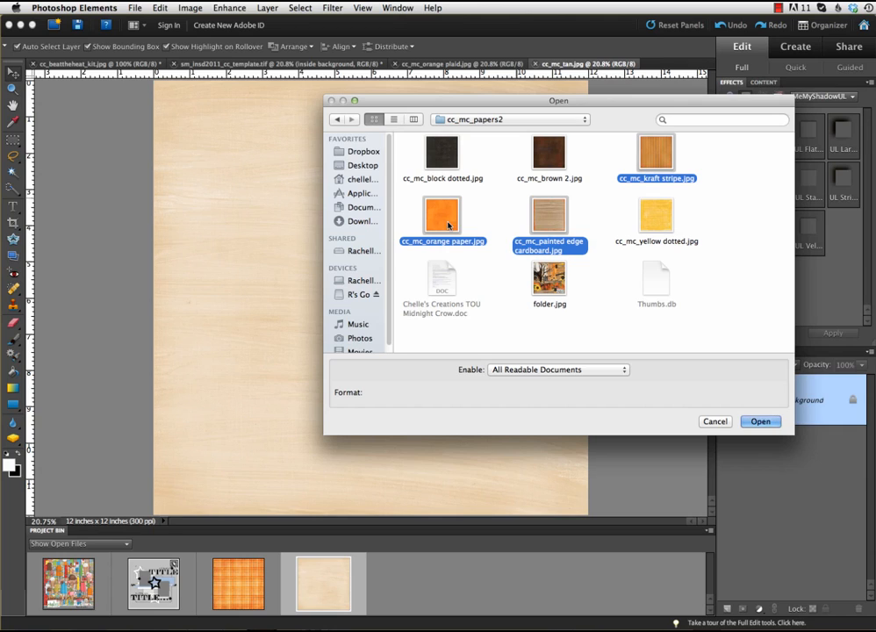
super+click(655, 224)
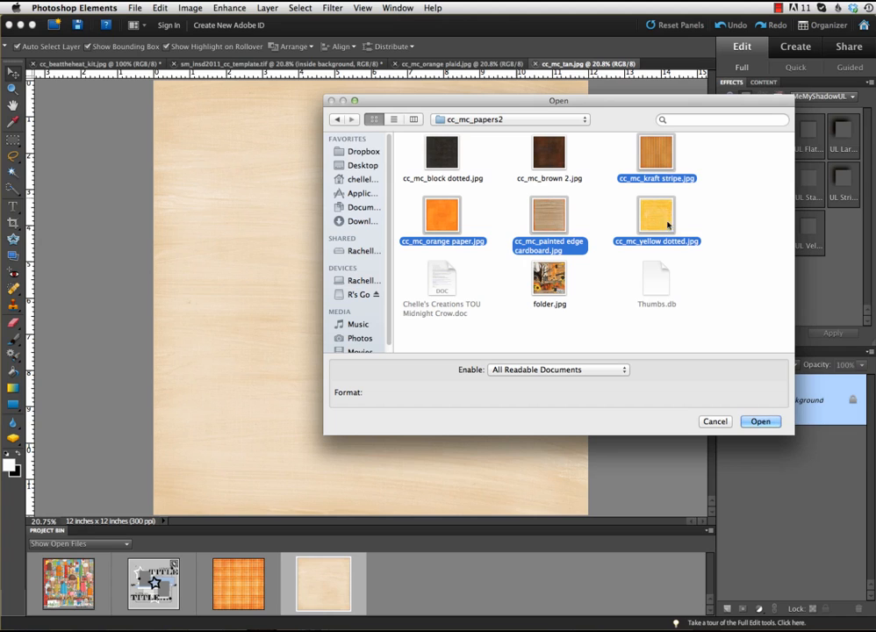
click(761, 423)
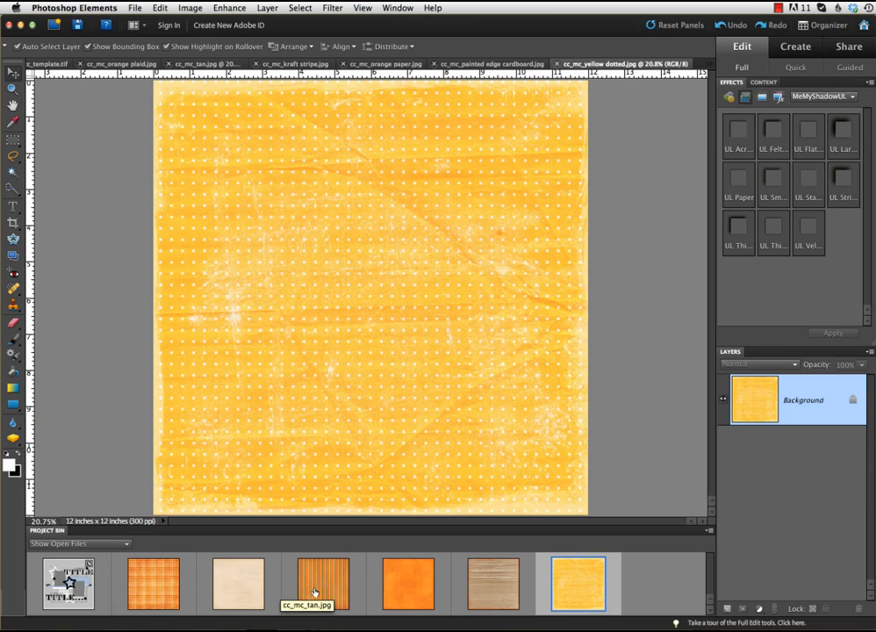
Place the orange plaid paper in the template directly above the background layer, covering the whole page.
click(68, 581)
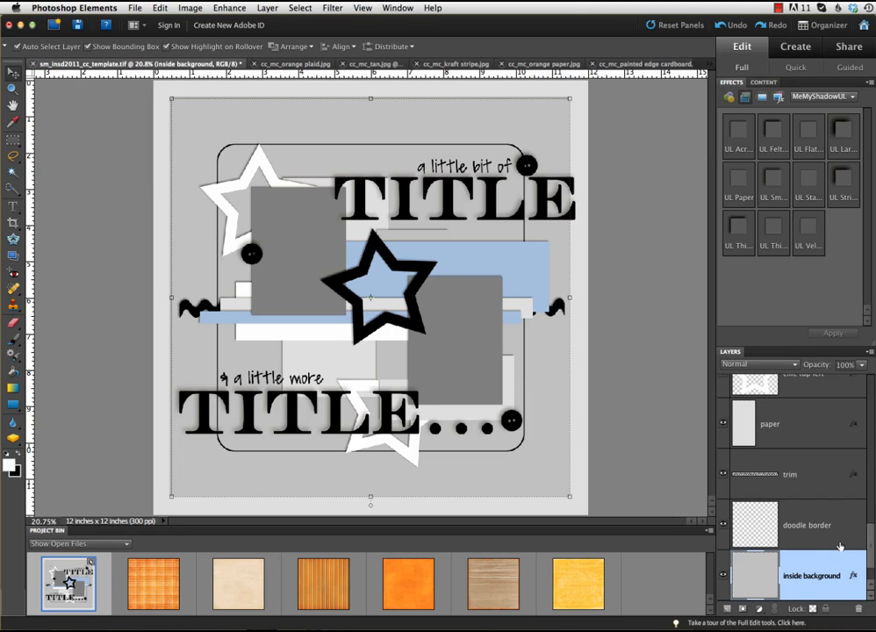
scroll(841, 546, down, 2)
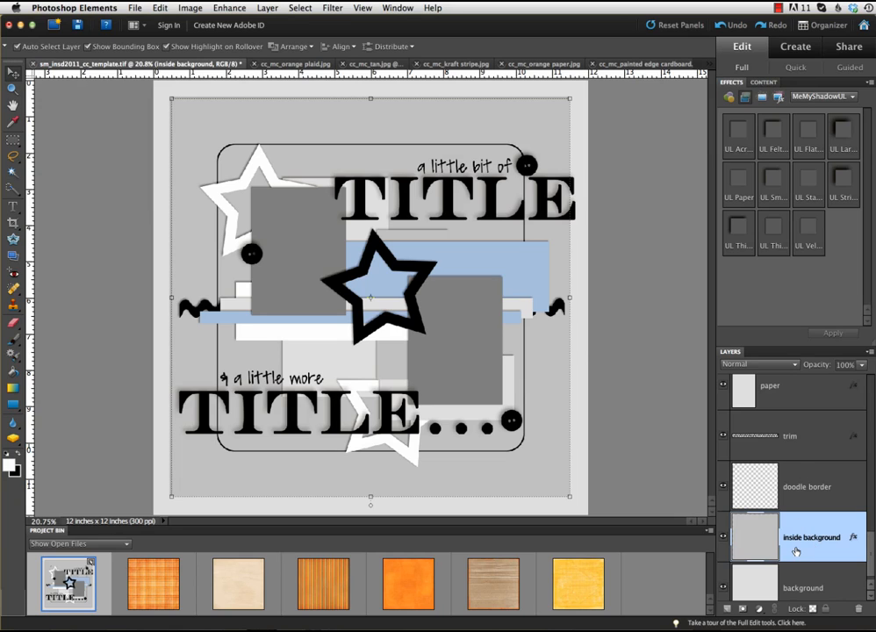
scroll(745, 549, down, 1)
click(809, 576)
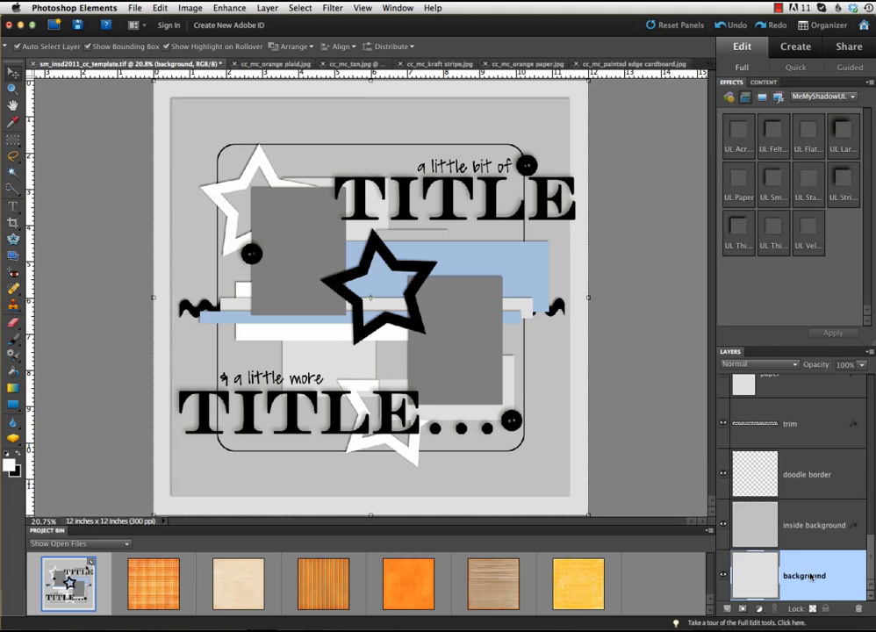
click(159, 593)
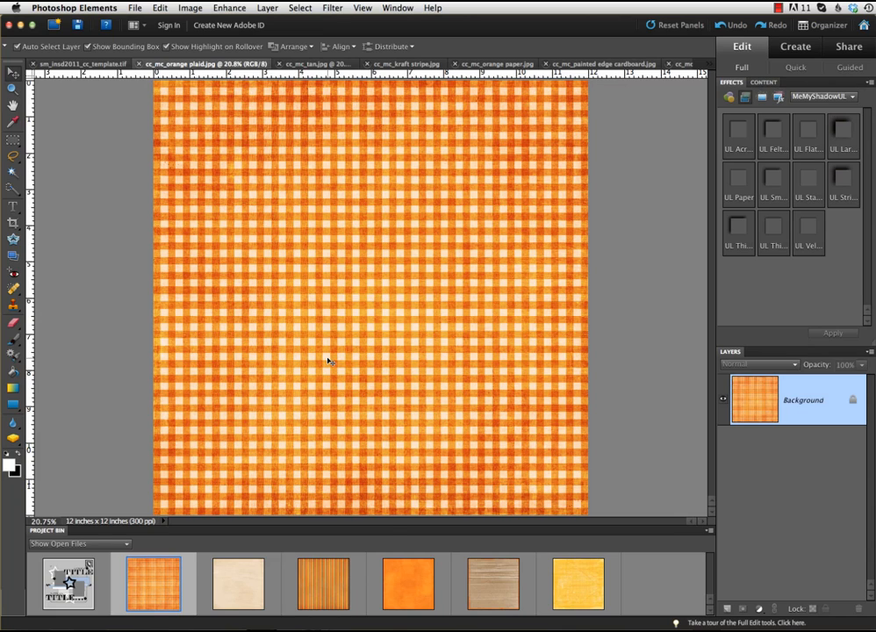
drag(331, 382, 84, 63)
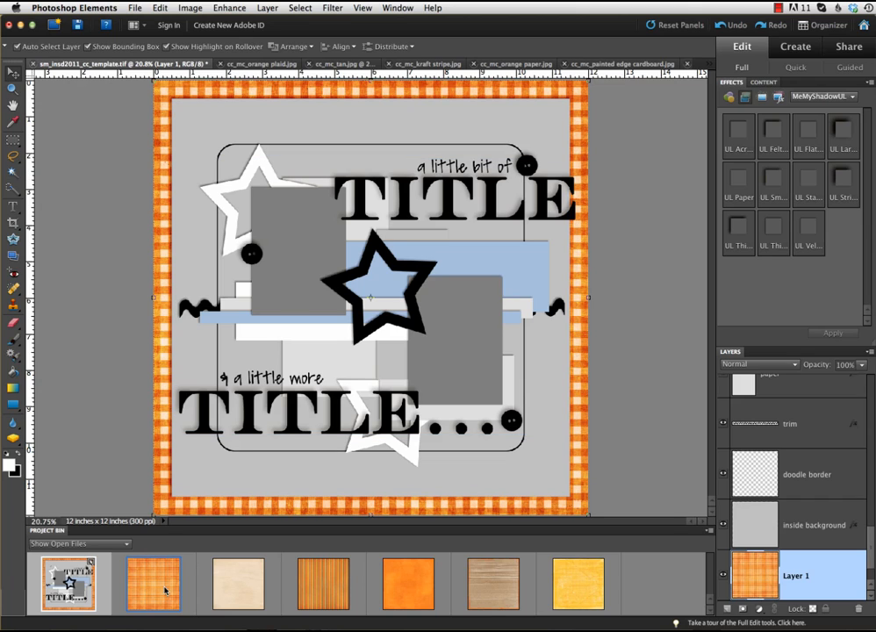
Place the tan paper in the template directly above the inside background layer, covering the whole page.
click(247, 598)
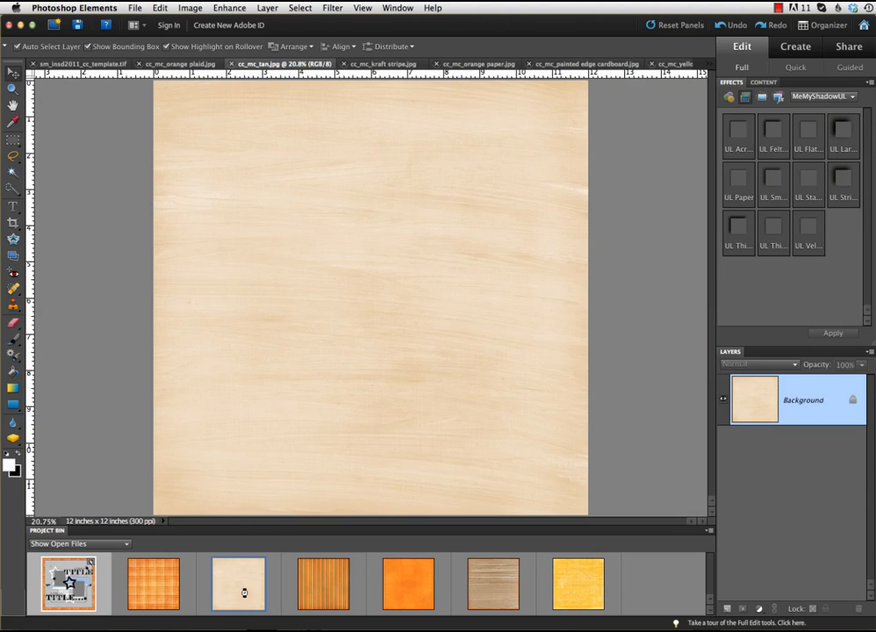
double_click(78, 575)
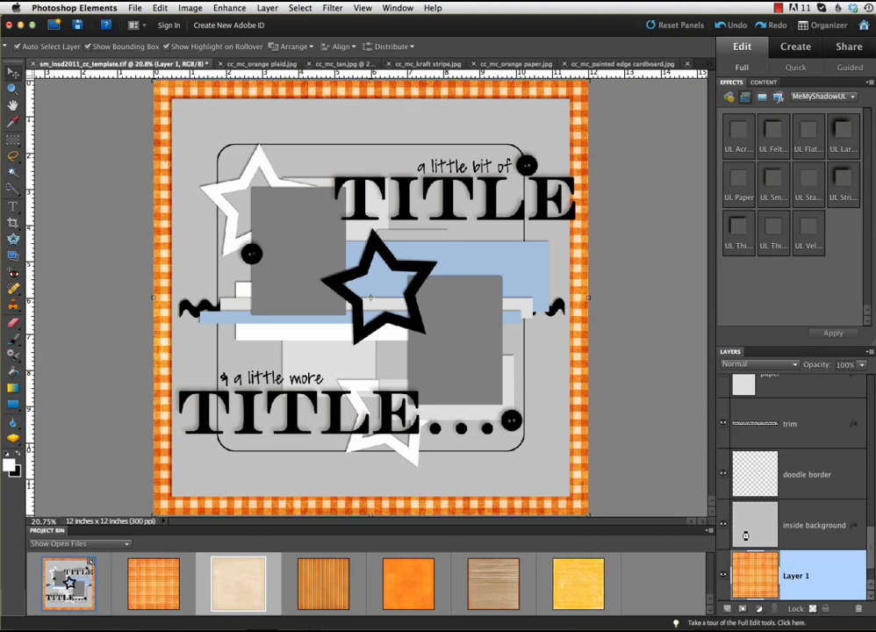
click(523, 97)
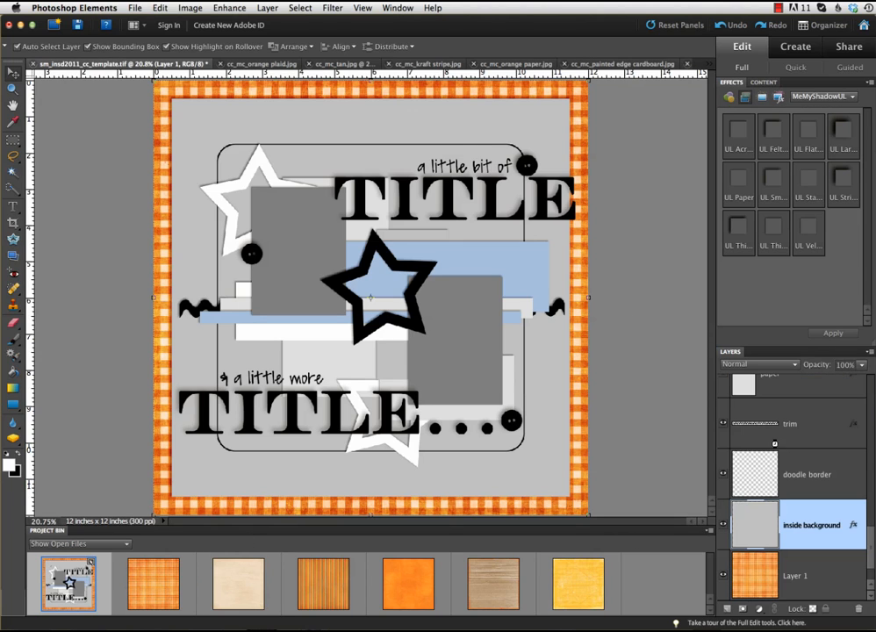
click(815, 535)
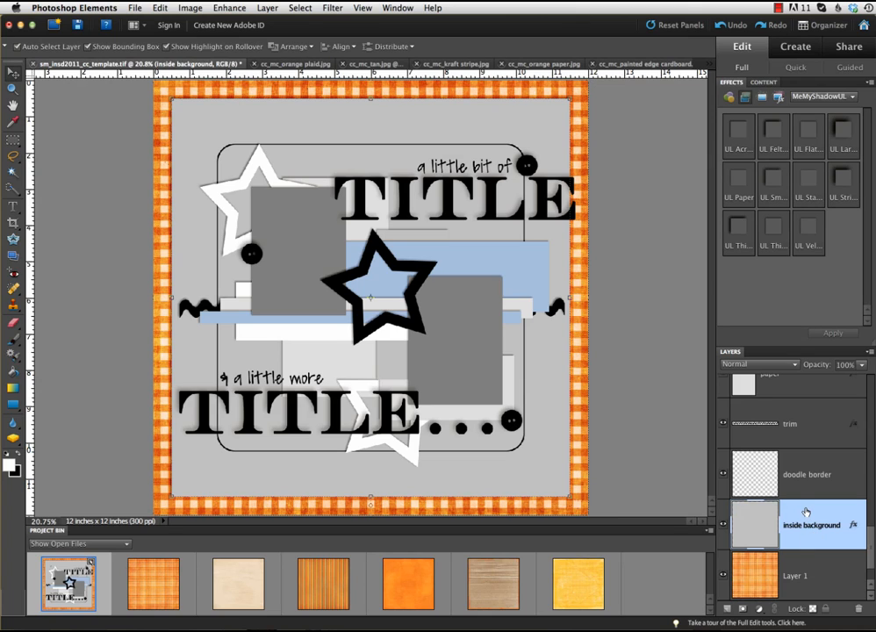
double_click(242, 587)
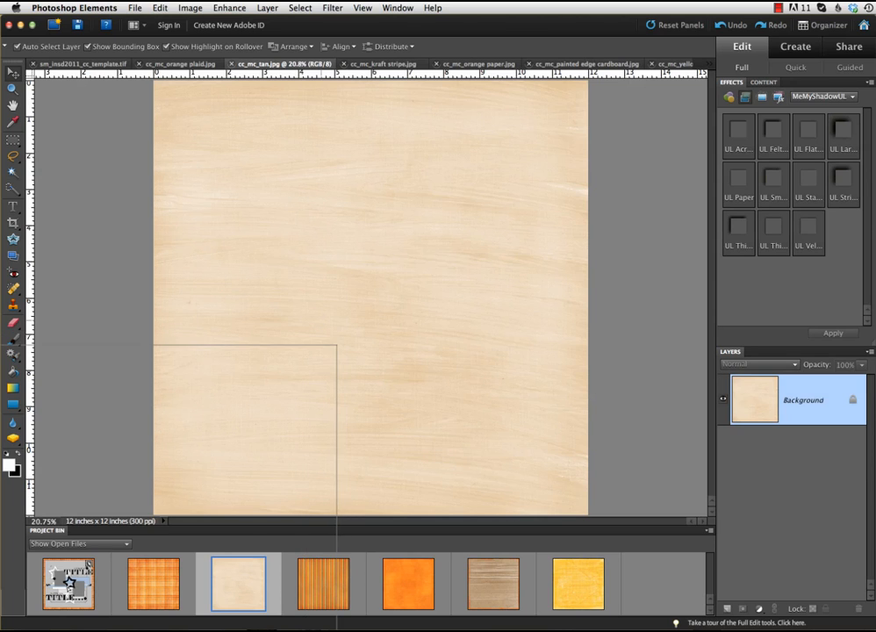
double_click(88, 565)
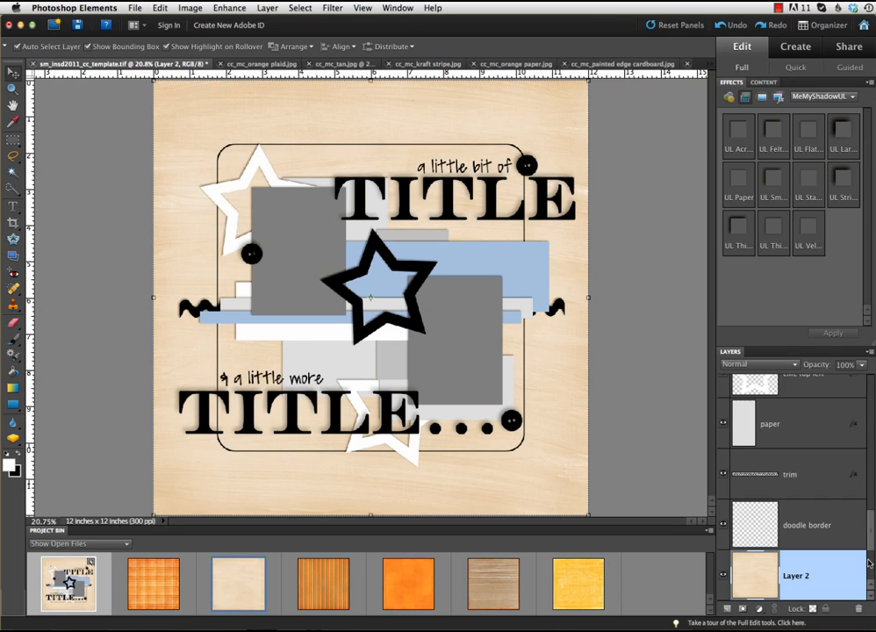
Clip the tan paper layer to the inside background layer, releasing and reapplying the clipping once.
scroll(813, 525, down, 3)
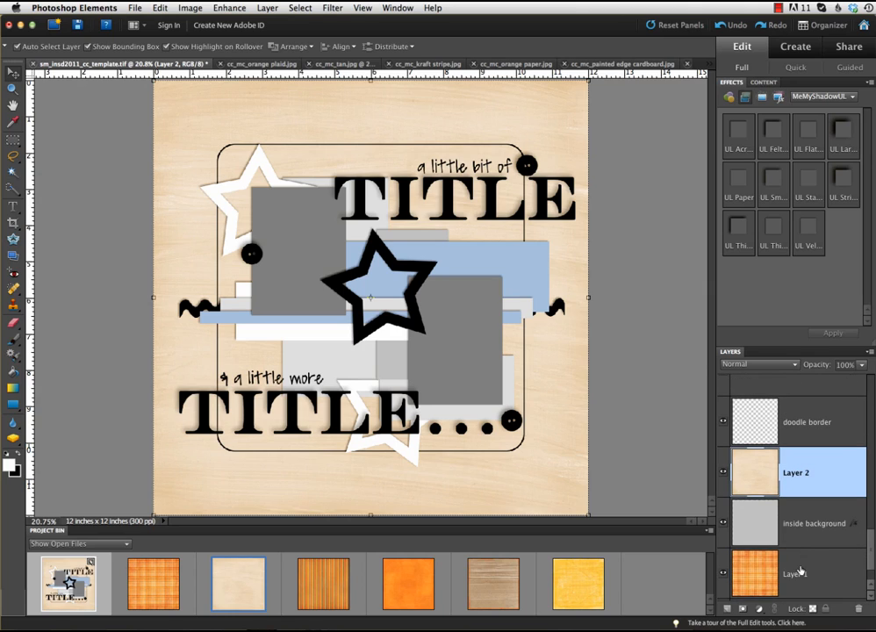
scroll(799, 573, down, 1)
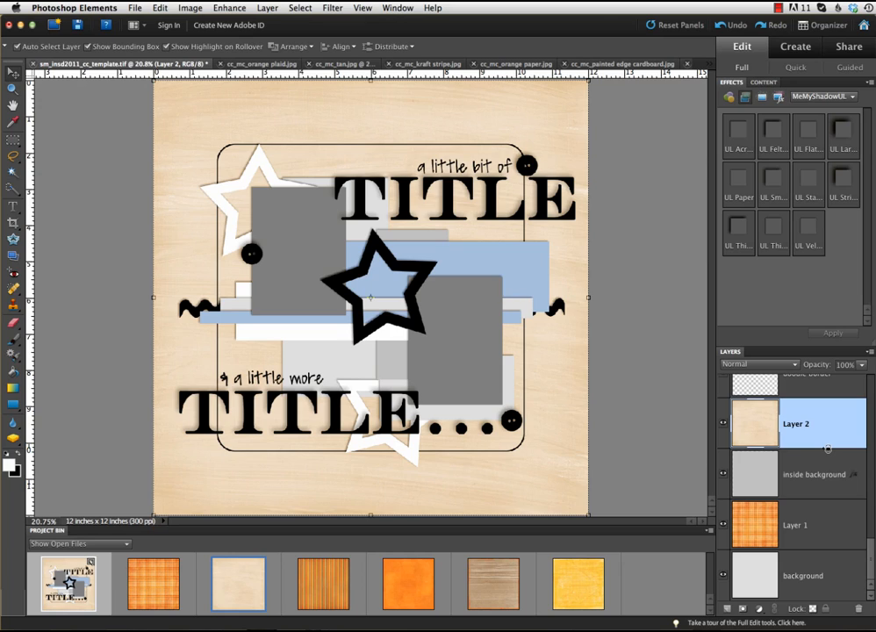
alt+click(822, 448)
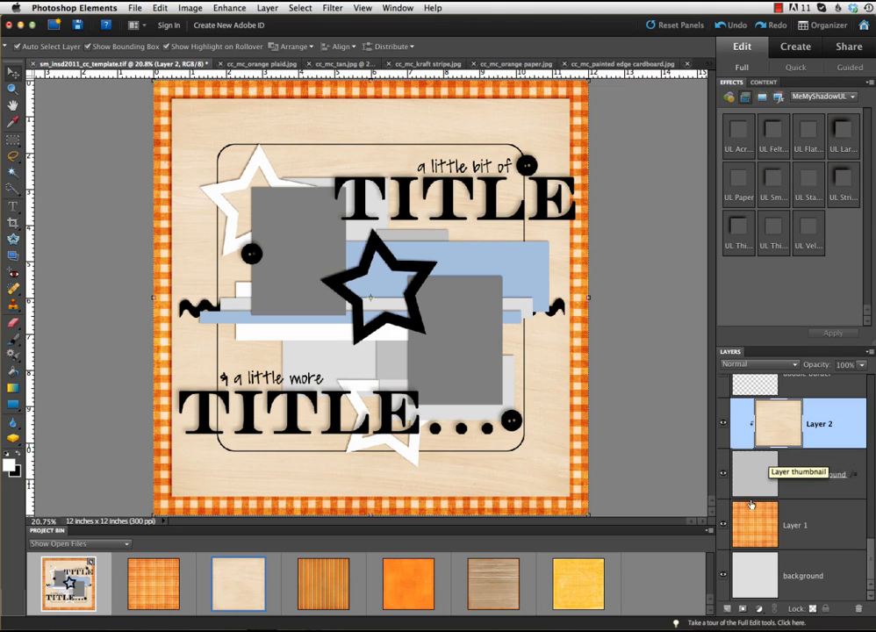
alt+click(824, 449)
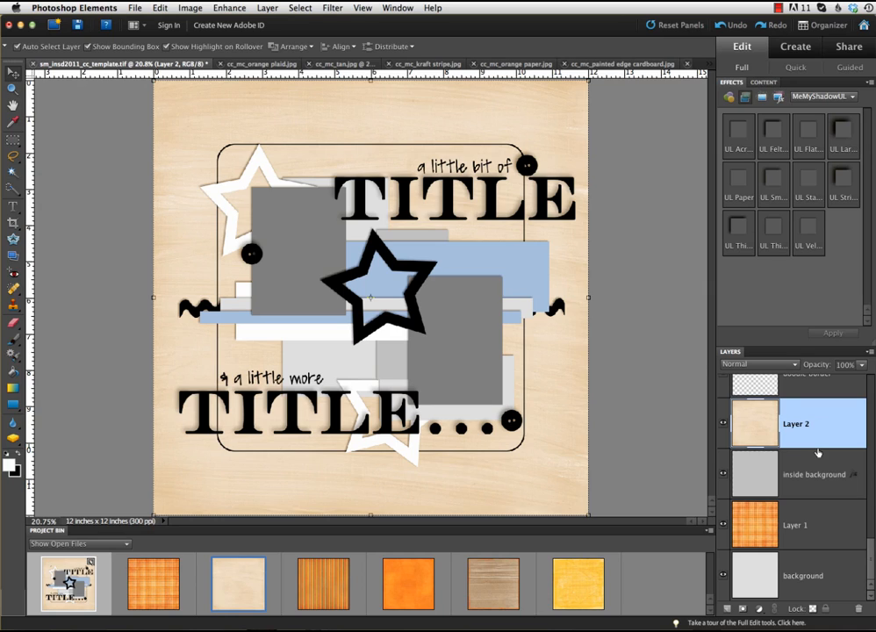
alt+click(817, 449)
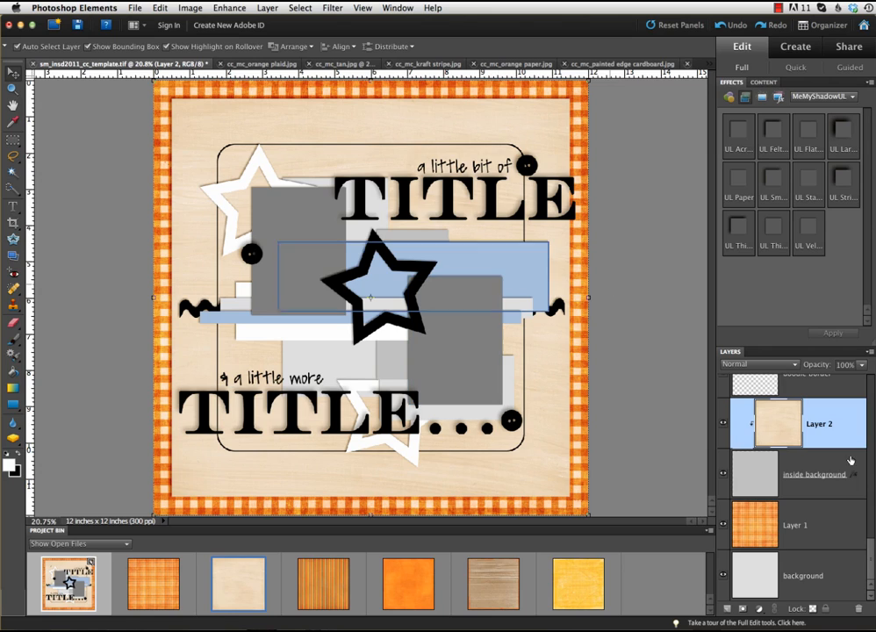
Place the painted edge cardboard paper above the paper layer between trim and ellie top left, and clip it to that layer.
scroll(757, 463, up, 2)
scroll(757, 463, up, 2)
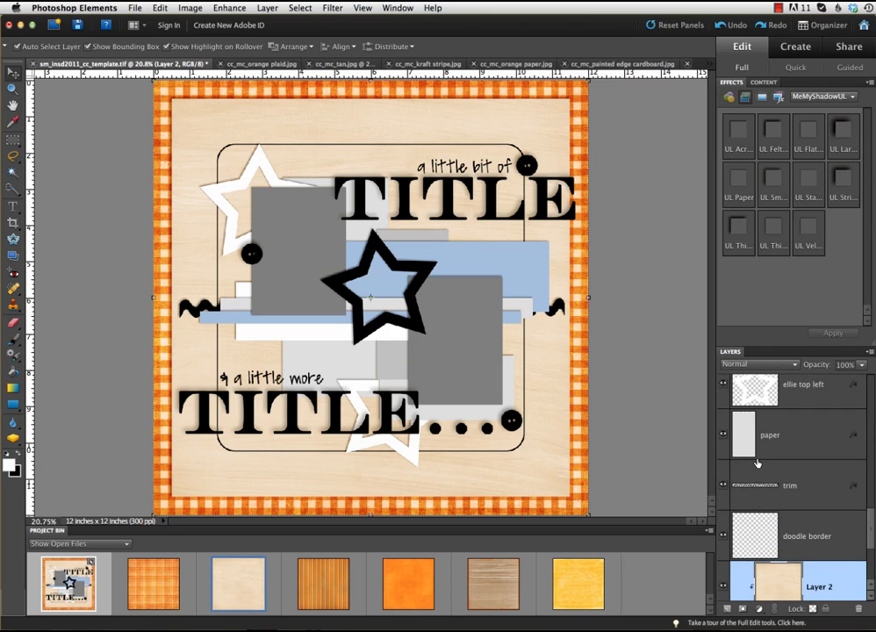
scroll(757, 463, down, 1)
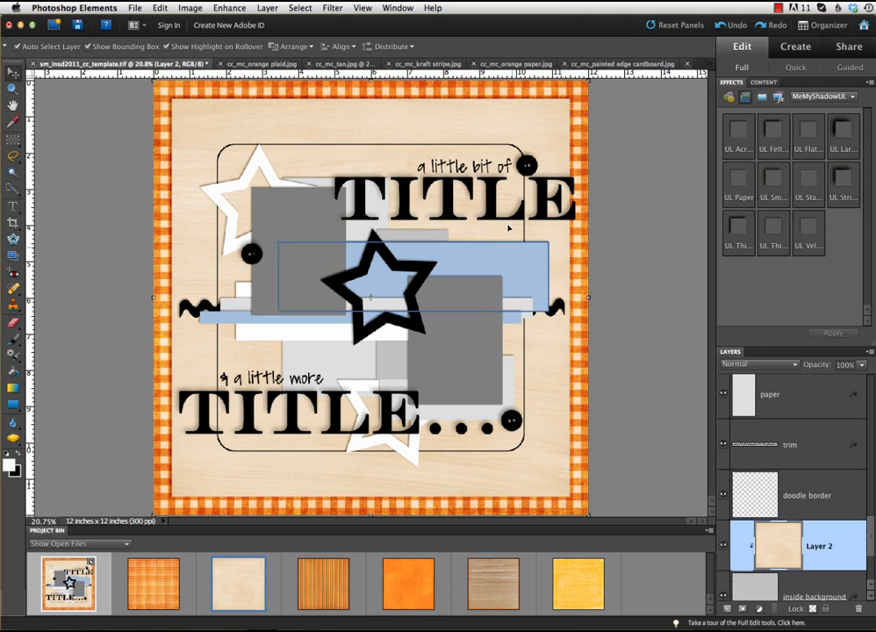
scroll(790, 452, up, 2)
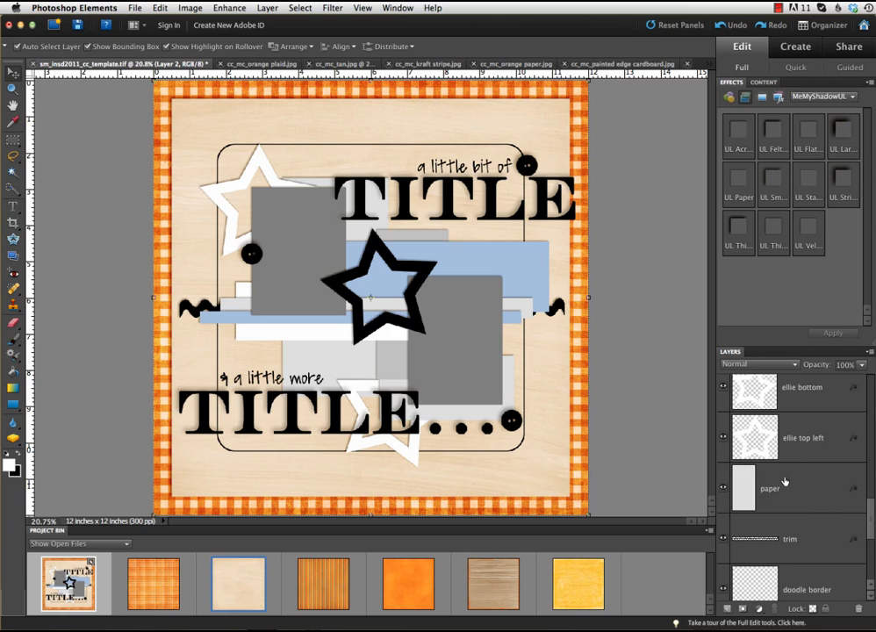
click(784, 480)
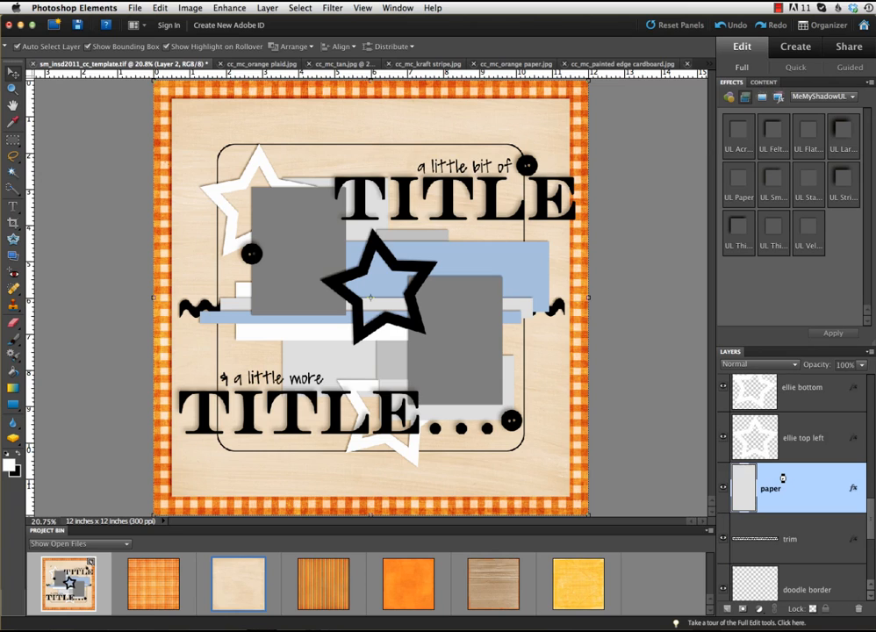
double_click(492, 581)
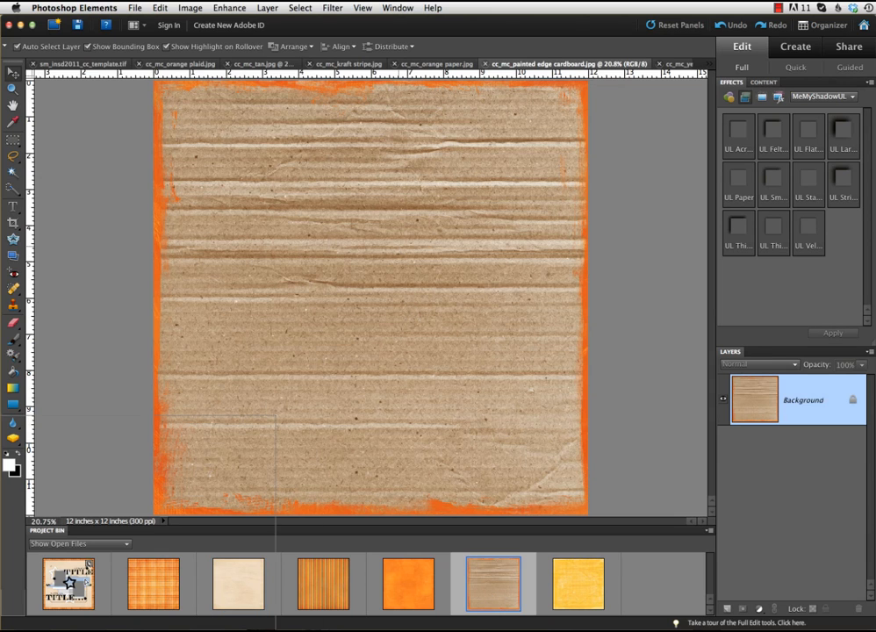
drag(72, 579, 70, 578)
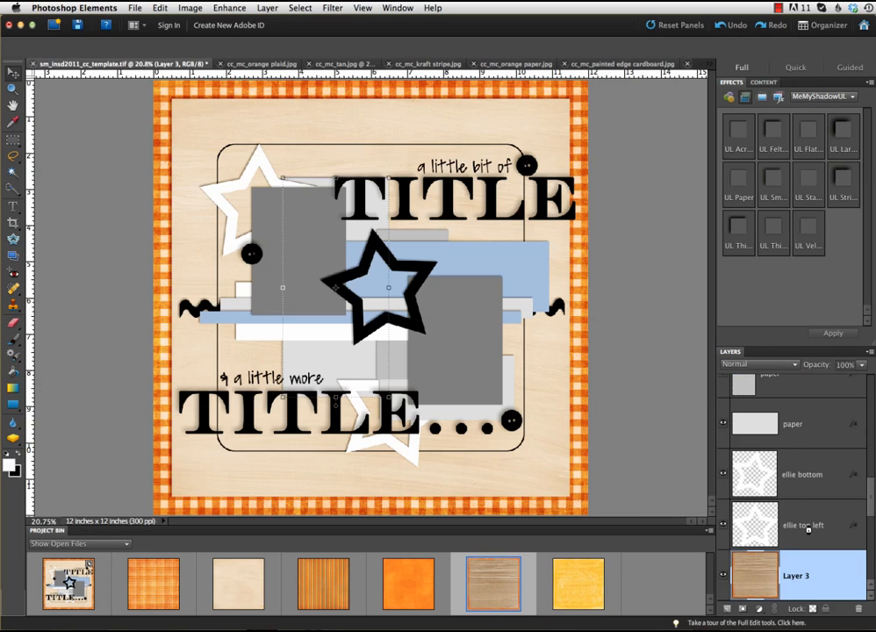
drag(808, 530, 812, 532)
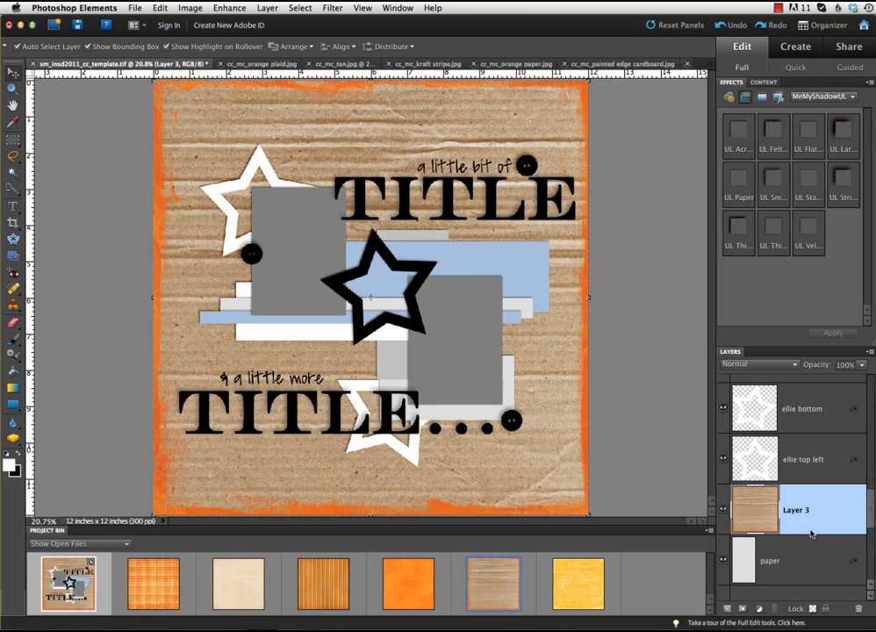
alt+click(808, 532)
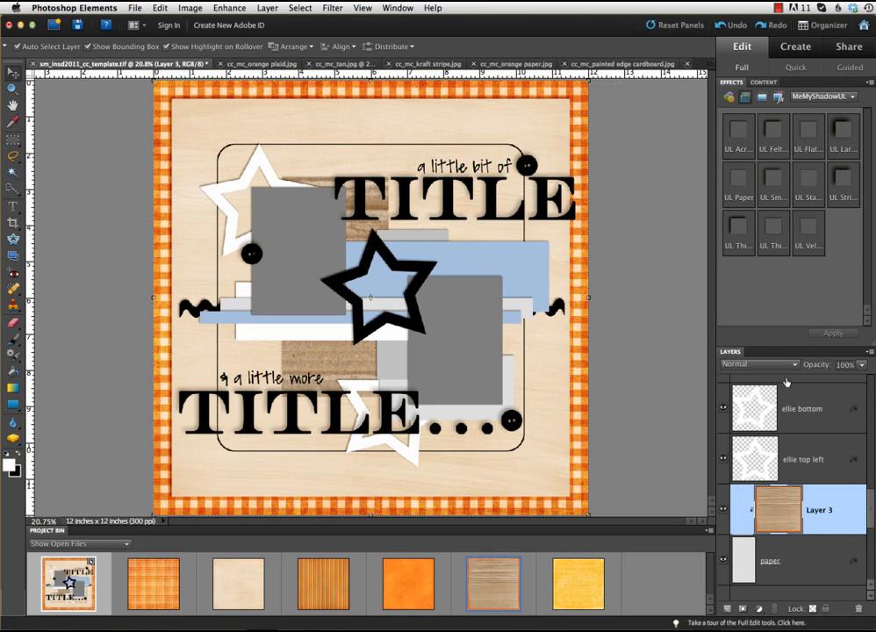
Place the kraft stripe paper directly above the wide blue paper layer, covering the whole page, and clip it to that layer.
scroll(787, 382, up, 5)
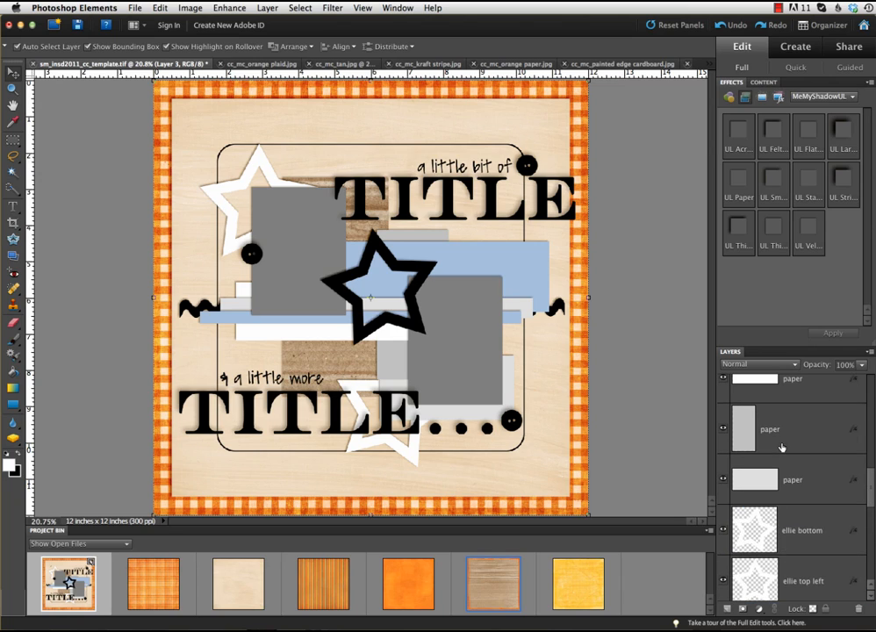
click(795, 490)
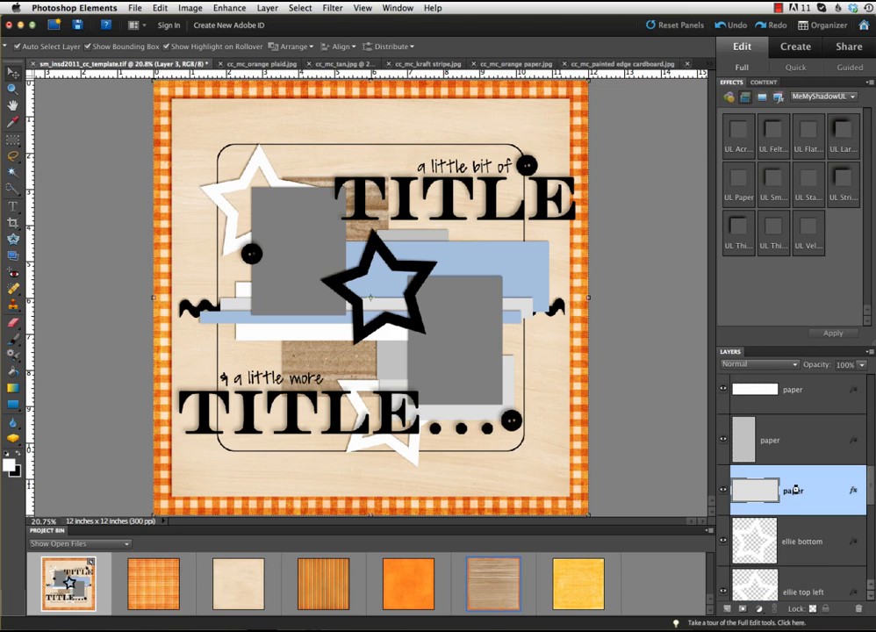
scroll(795, 490, down, 8)
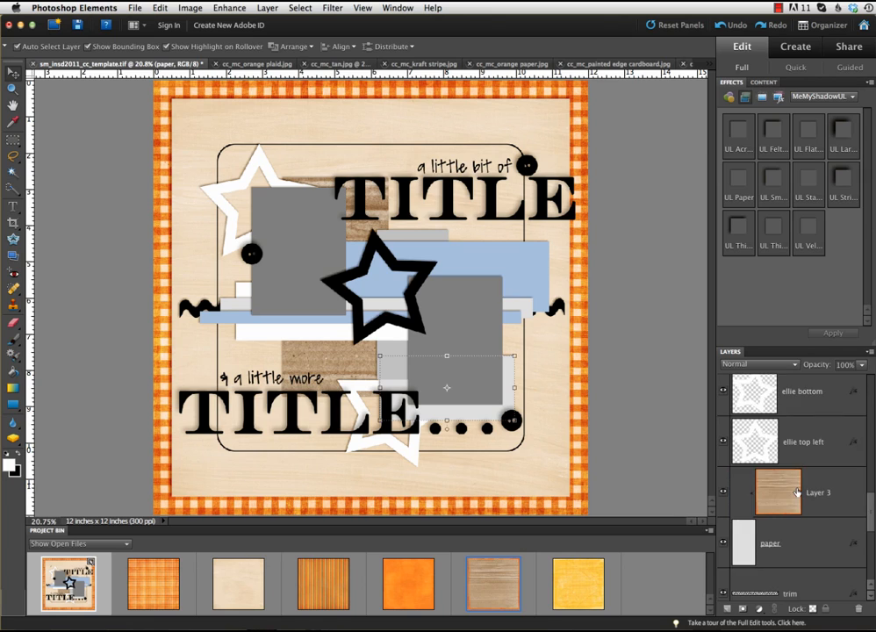
scroll(795, 487, up, 8)
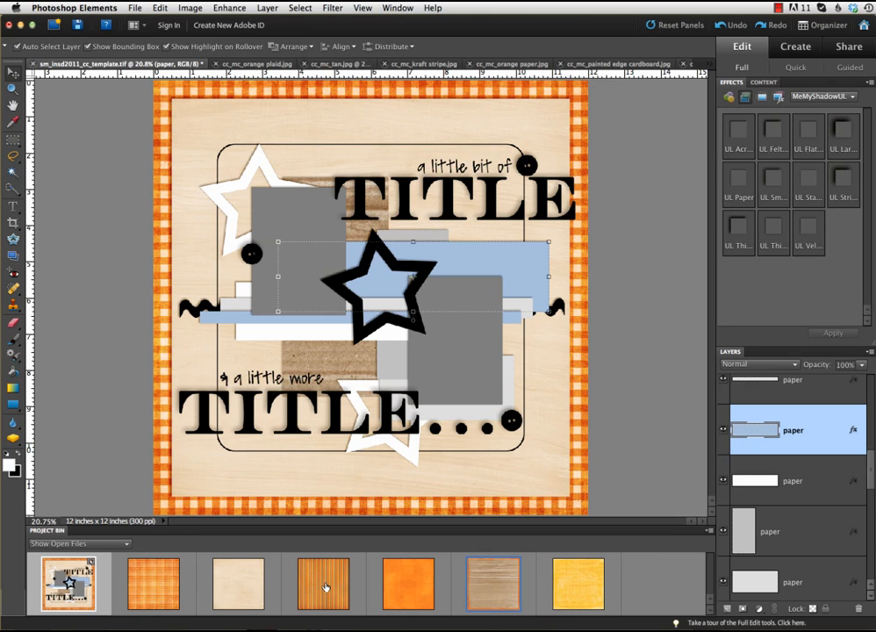
double_click(321, 585)
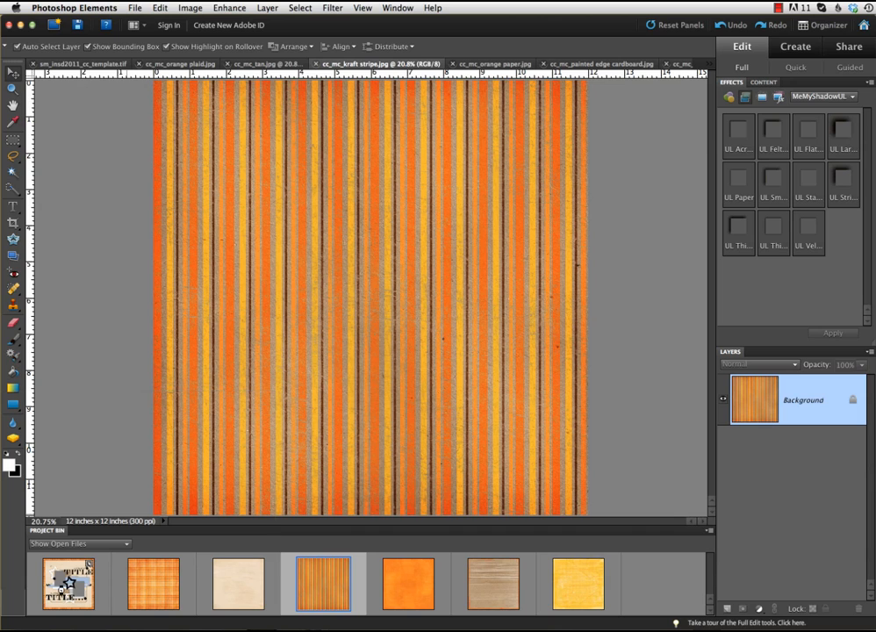
double_click(87, 564)
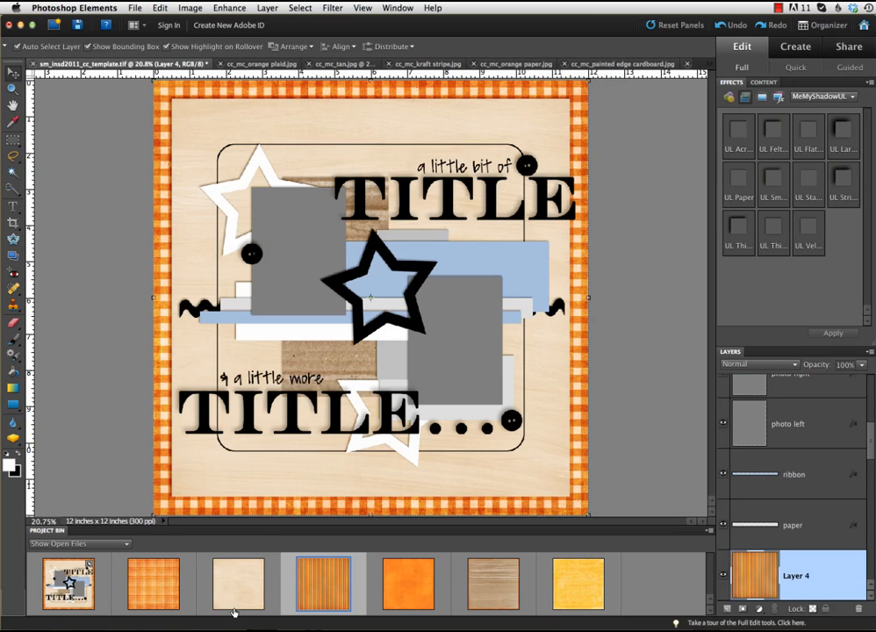
key(super+g)
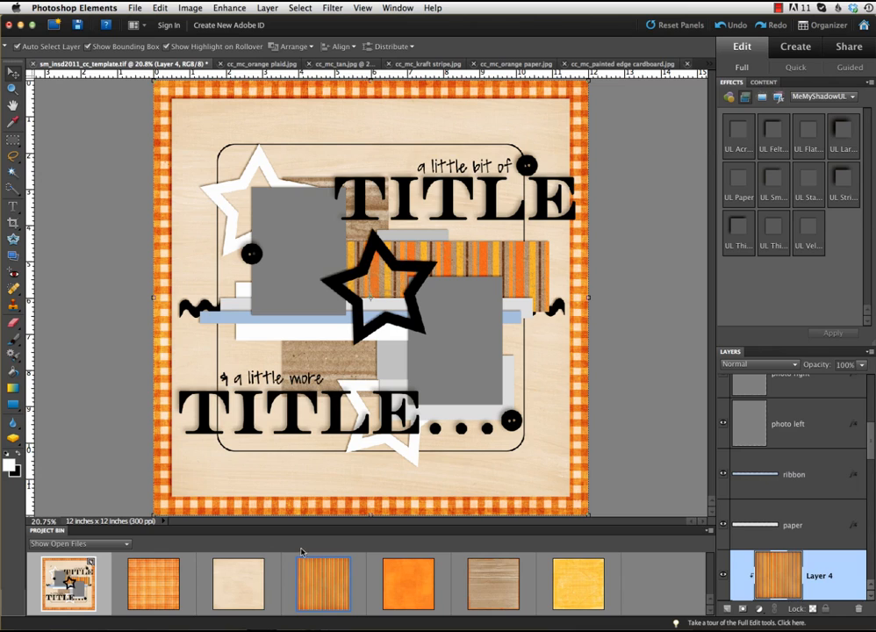
Place the yellow dotted paper above the white paper layer, clipped to it, and hide the two gray paper layers below.
scroll(782, 458, down, 4)
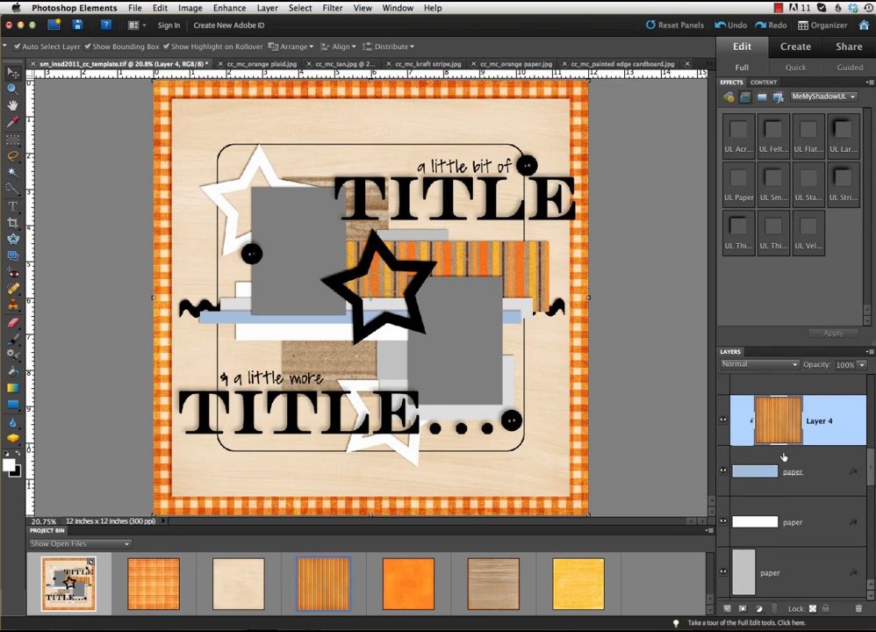
click(788, 463)
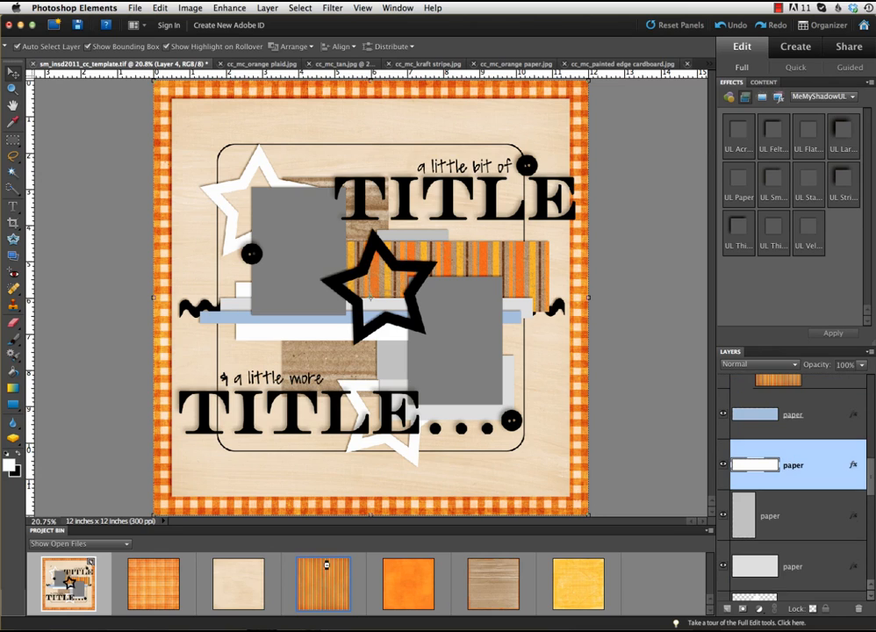
drag(586, 589, 488, 335)
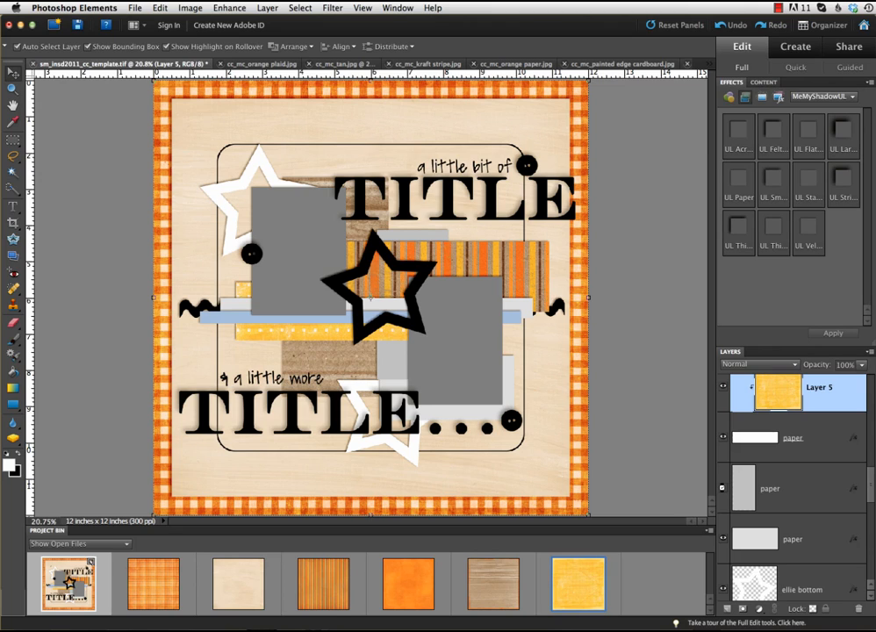
click(725, 491)
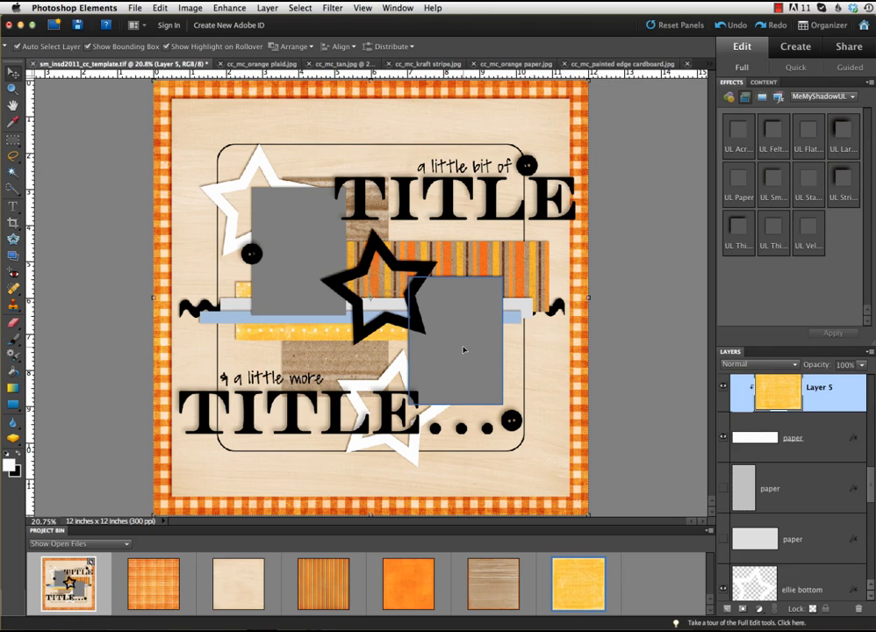
Add a solid color fill layer directly above the doodle border layer, keeping the default name, Normal mode and 100% opacity.
scroll(819, 500, down, 5)
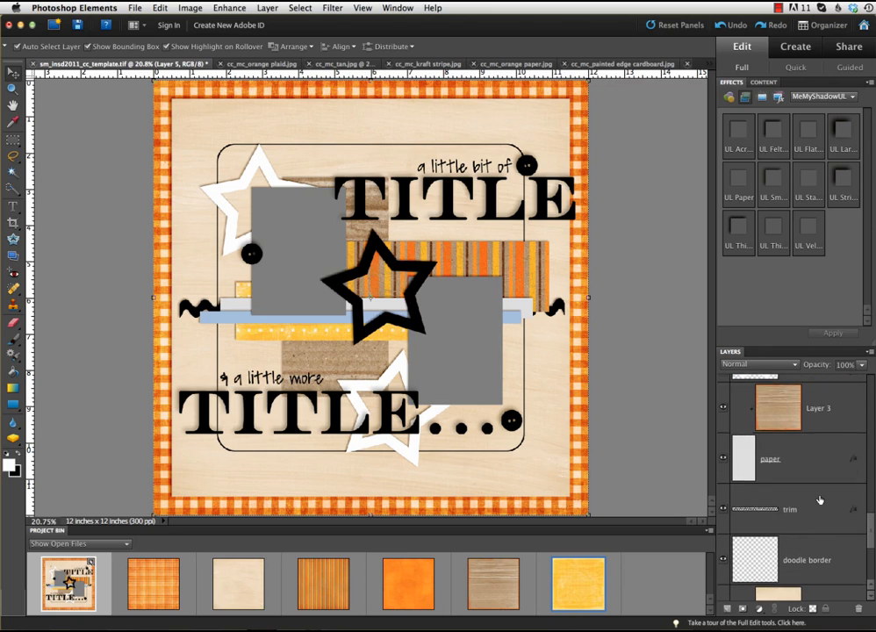
scroll(819, 500, down, 5)
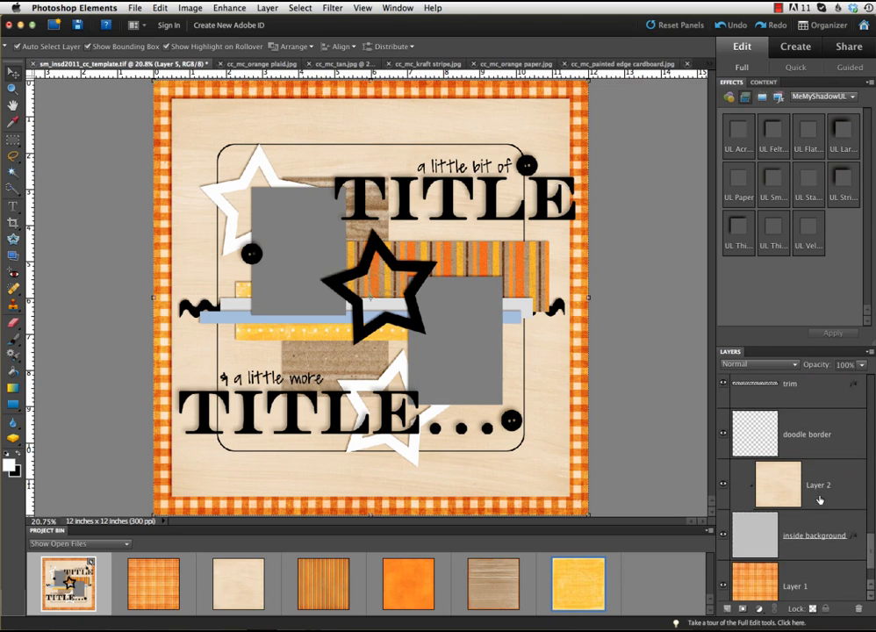
scroll(820, 501, down, 3)
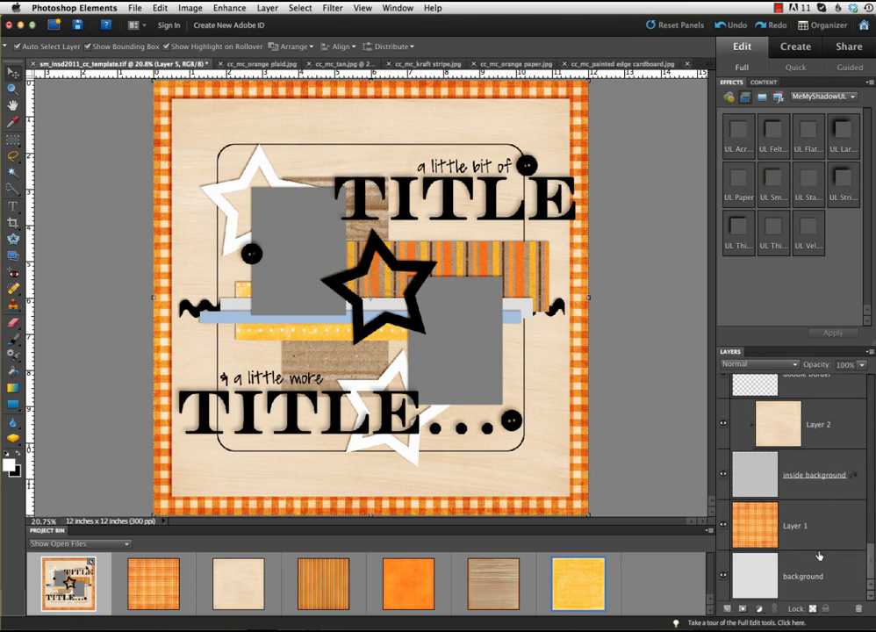
scroll(813, 562, up, 3)
scroll(812, 562, up, 2)
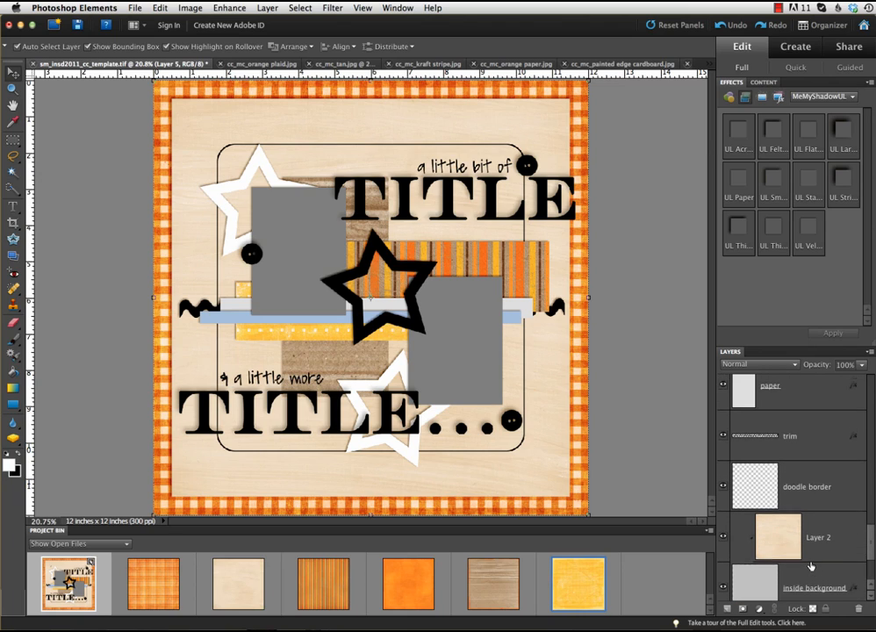
click(810, 510)
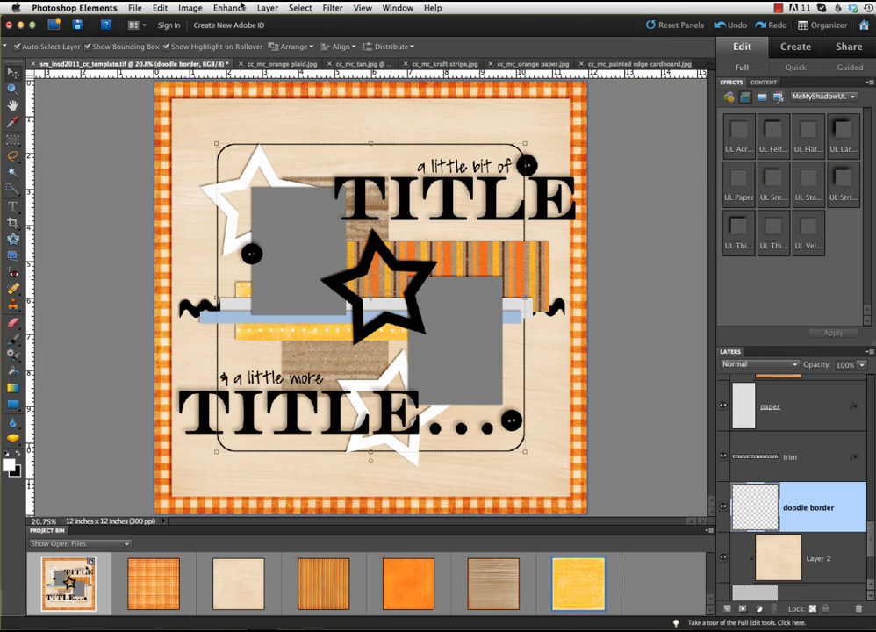
click(269, 9)
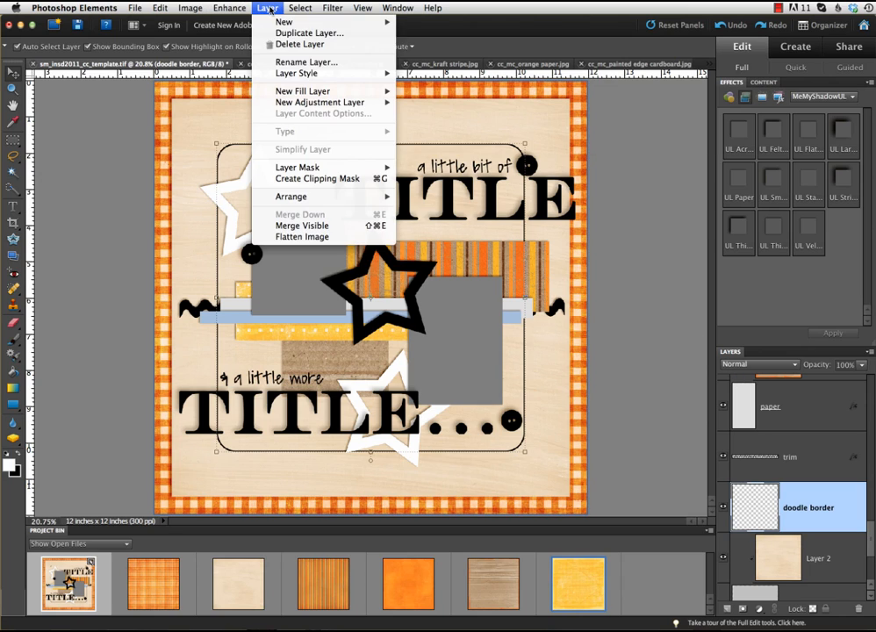
mouse_move(321, 93)
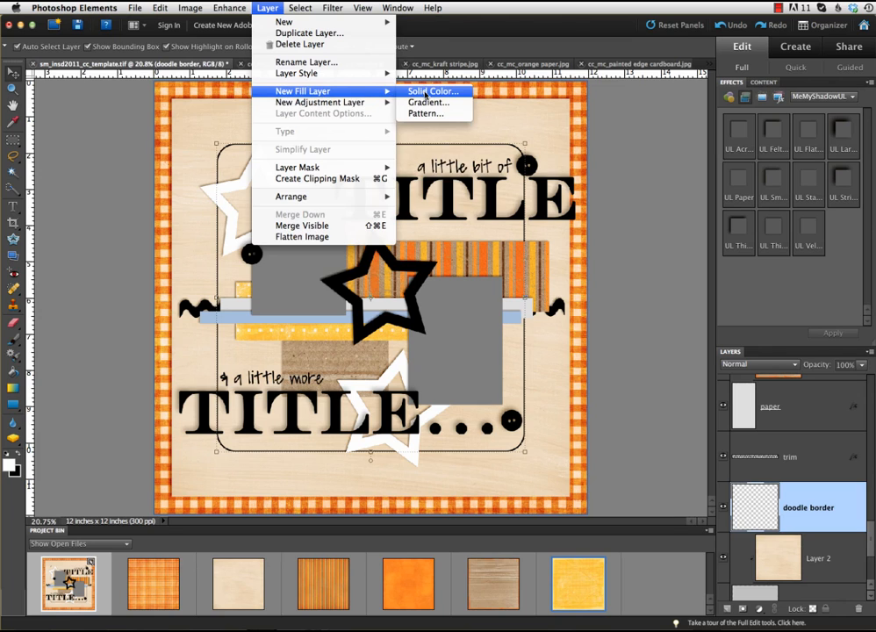
click(430, 91)
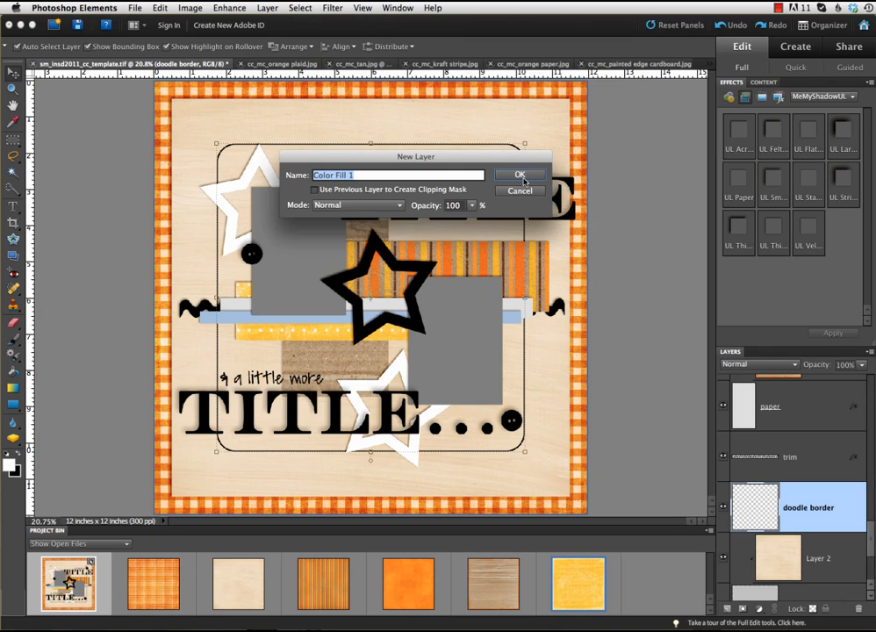
click(521, 176)
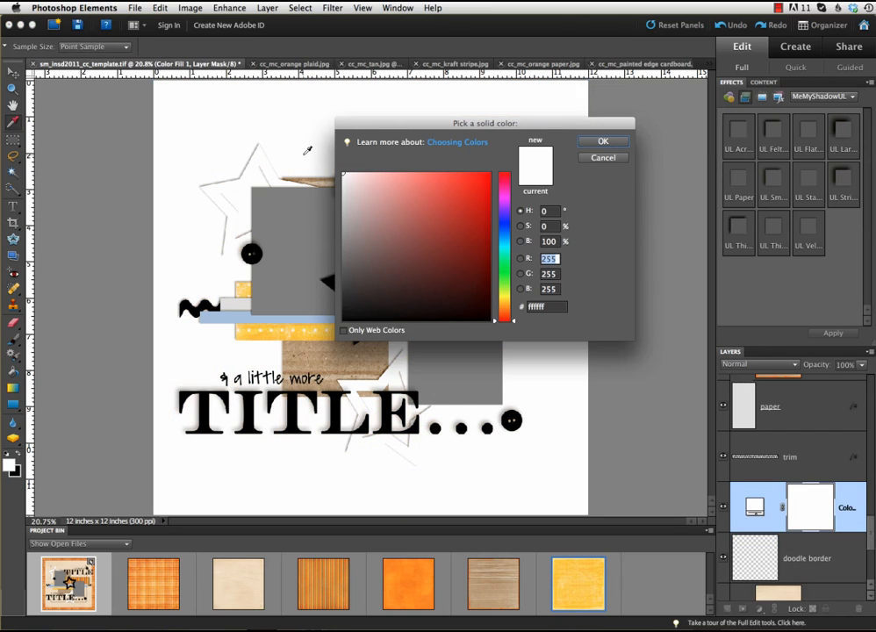
Set the fill color to orange e87723 and clip the fill layer to the doodle border layer.
click(504, 313)
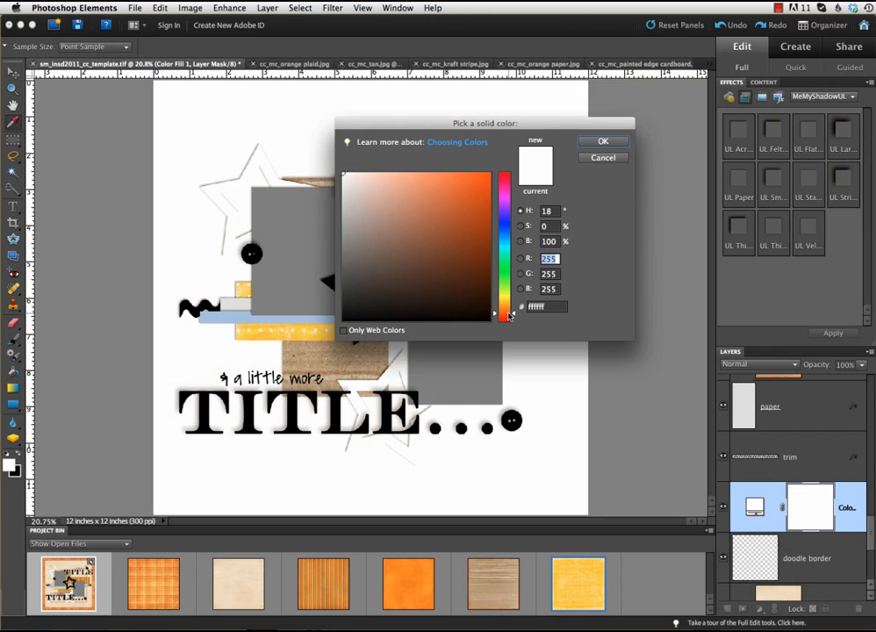
click(468, 186)
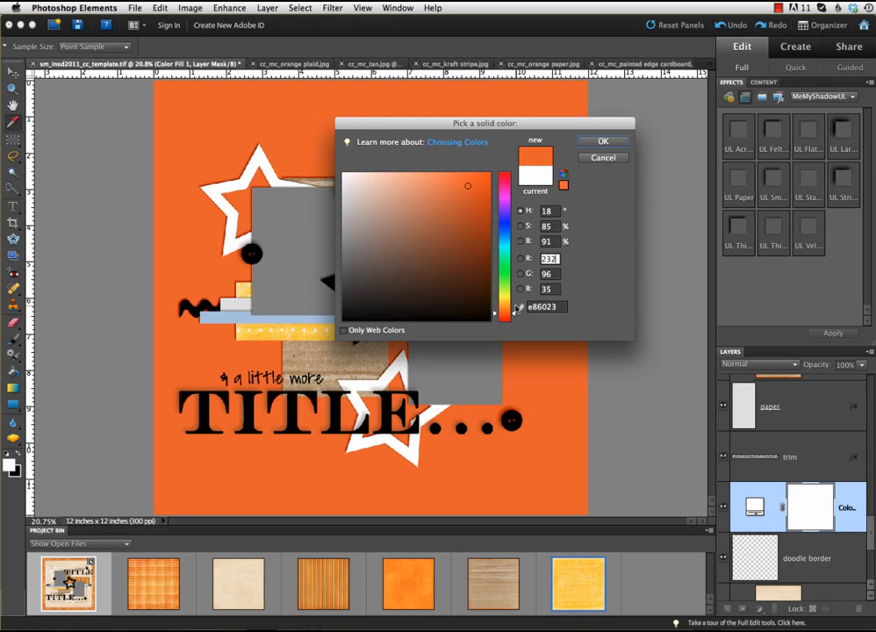
drag(514, 318, 514, 312)
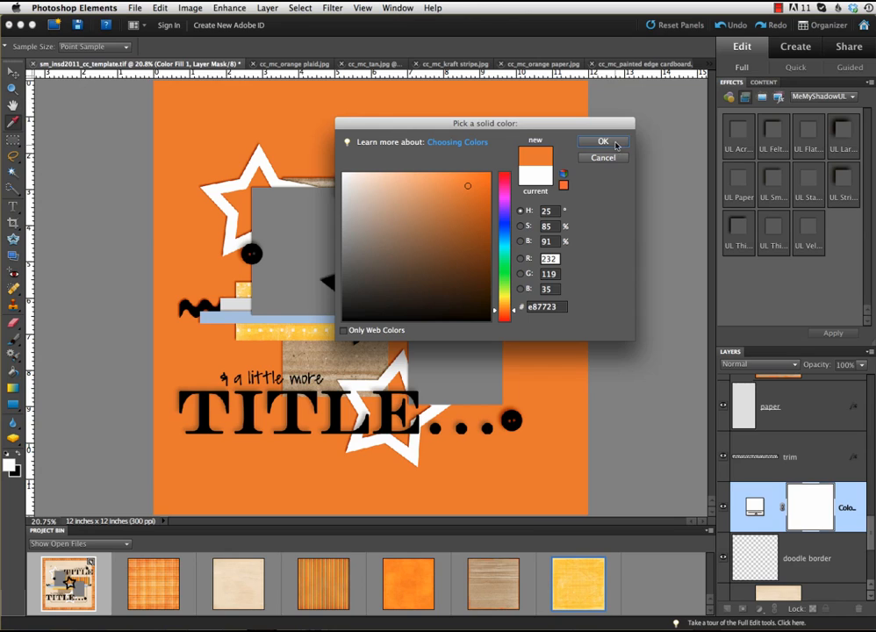
click(602, 142)
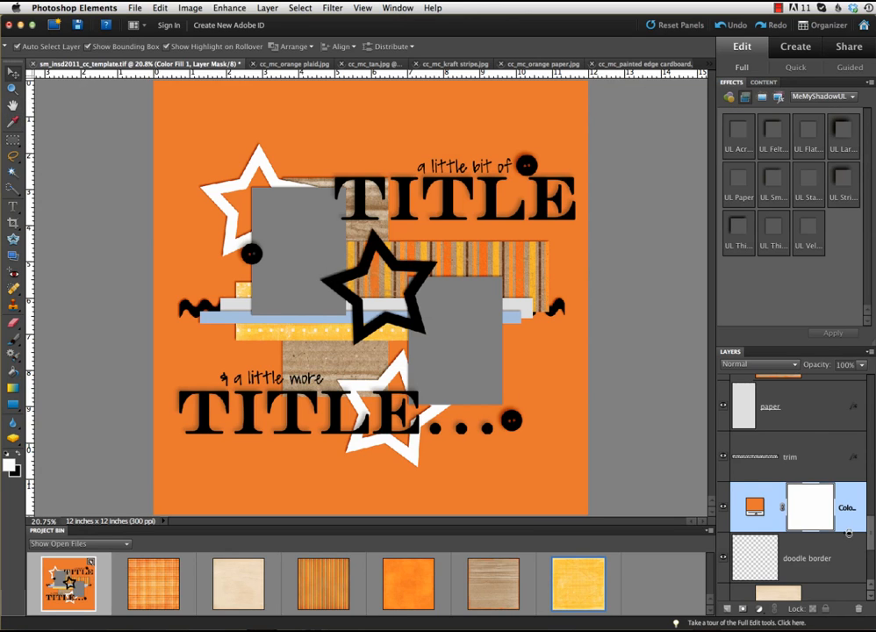
alt+click(849, 532)
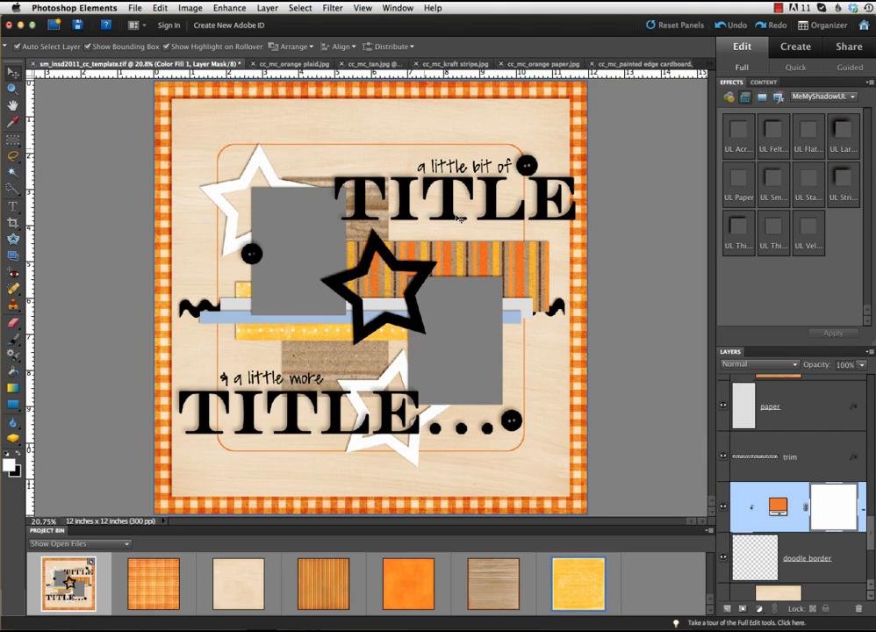
With the trim layer selected, open the brown ric rac, fall twill and orange dotted ribbon PNG files from cc_mc_elements2.
click(801, 457)
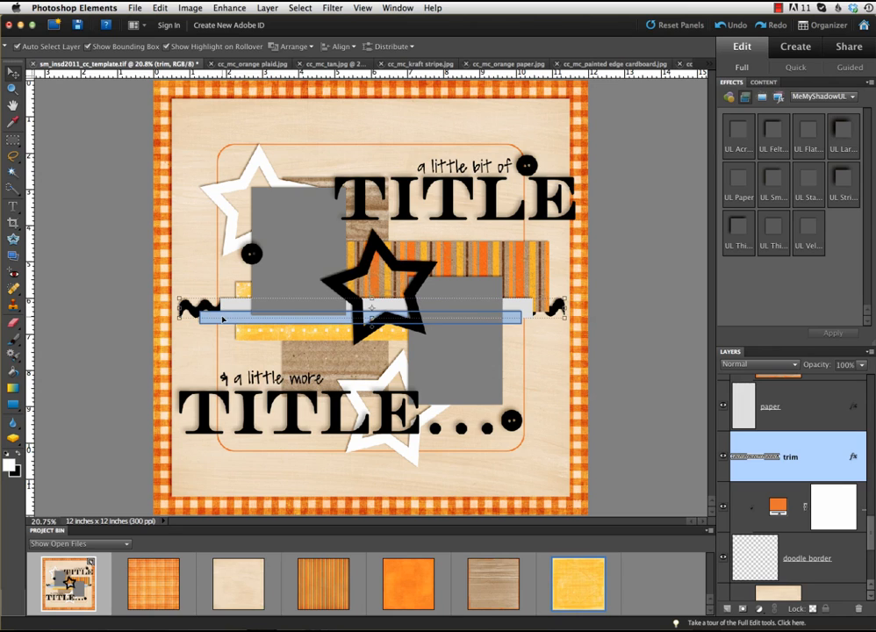
key(super+o)
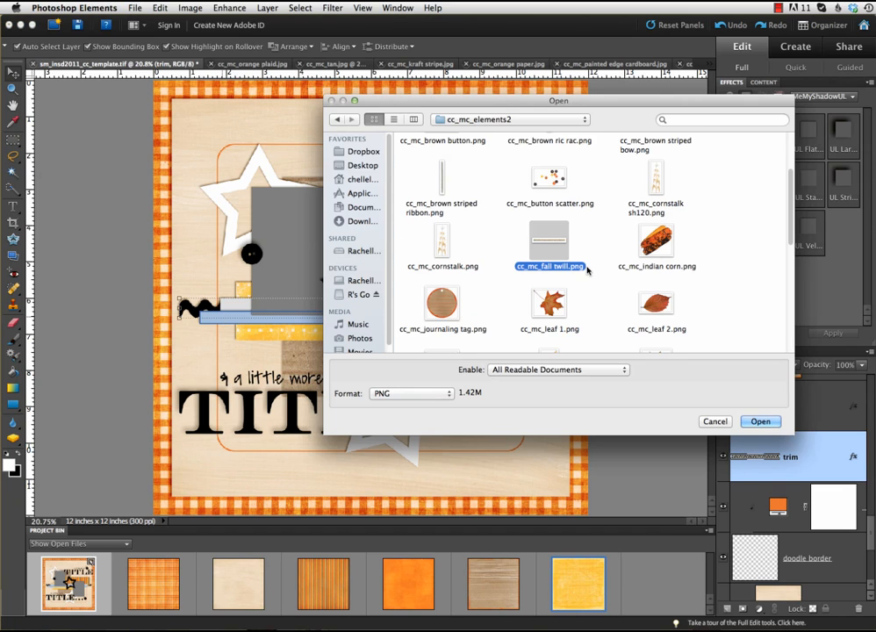
scroll(588, 270, down, 10)
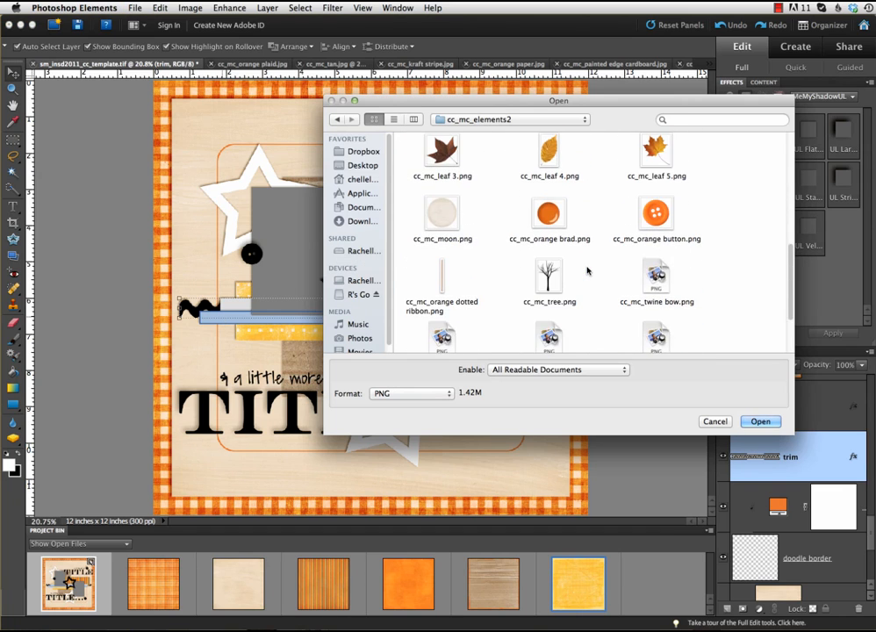
click(442, 291)
scroll(495, 294, down, 3)
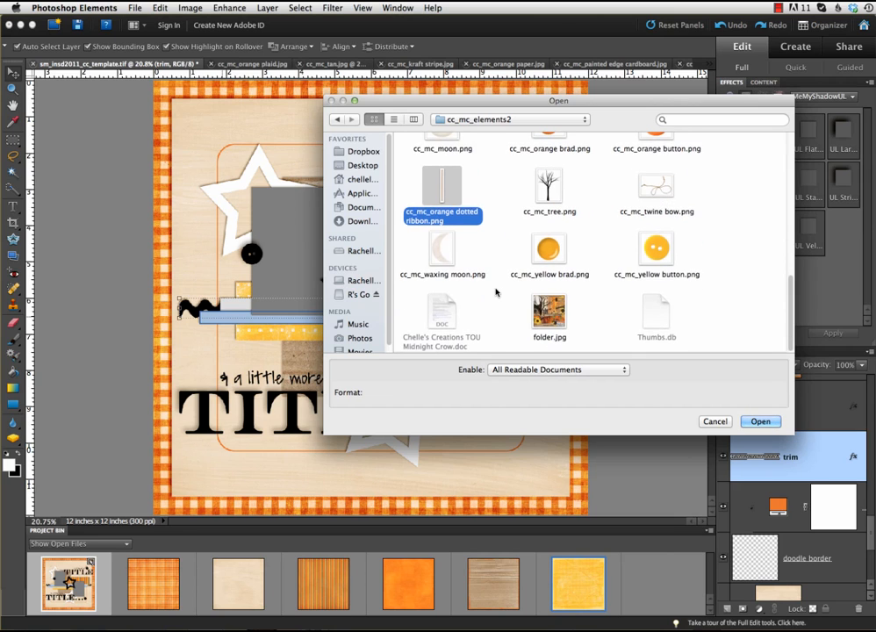
scroll(495, 293, up, 15)
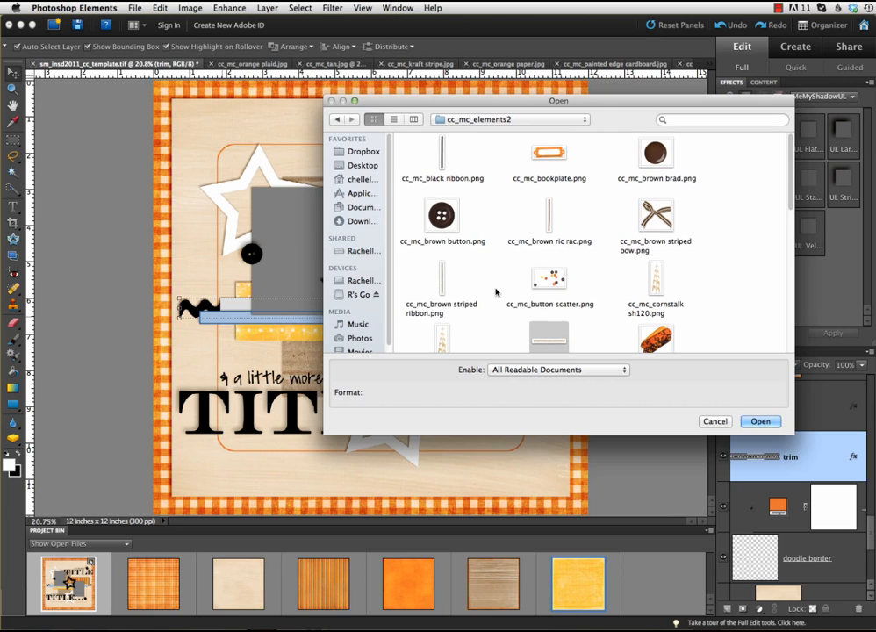
click(550, 222)
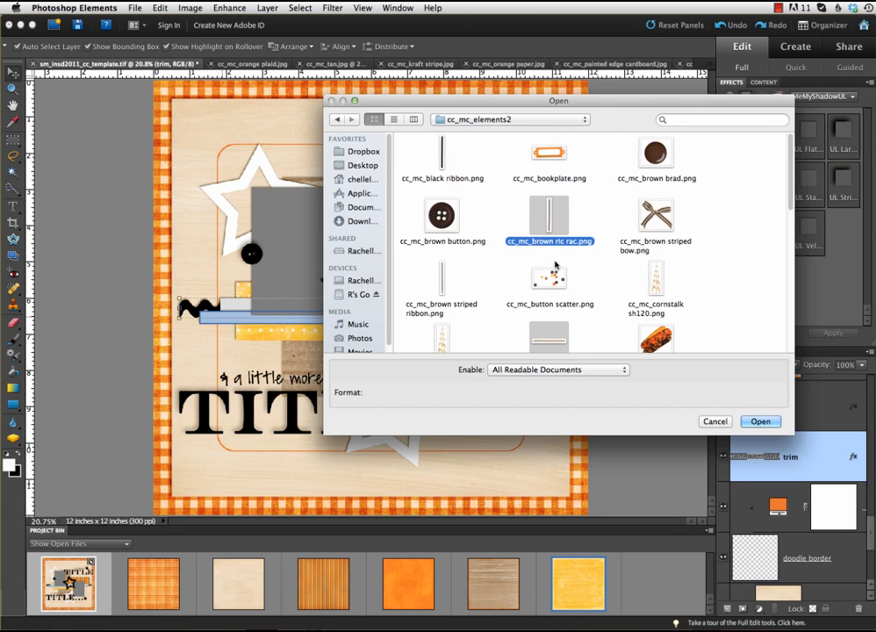
super+click(550, 338)
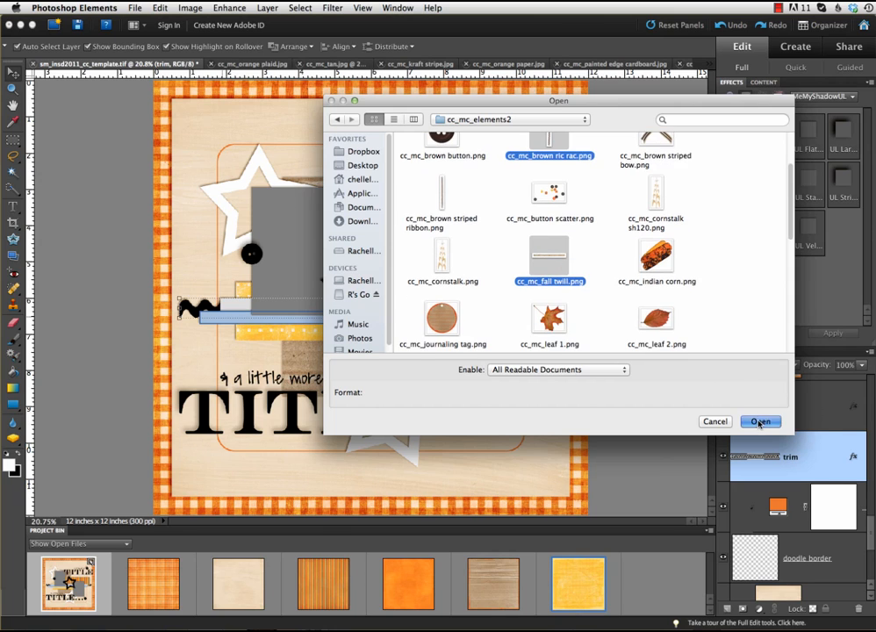
click(760, 422)
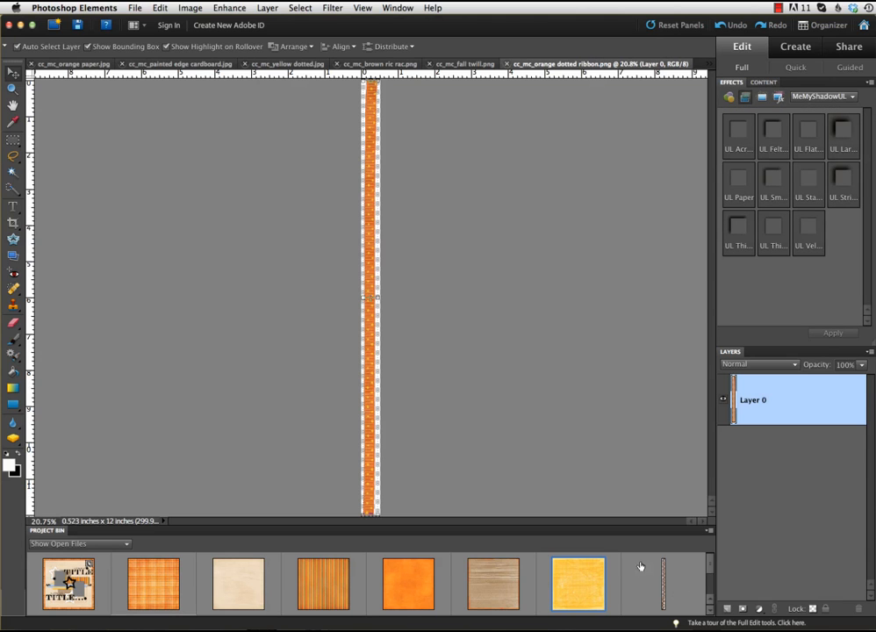
Close the orange plaid, tan and kraft stripe paper files that are already used in the template.
right_click(153, 588)
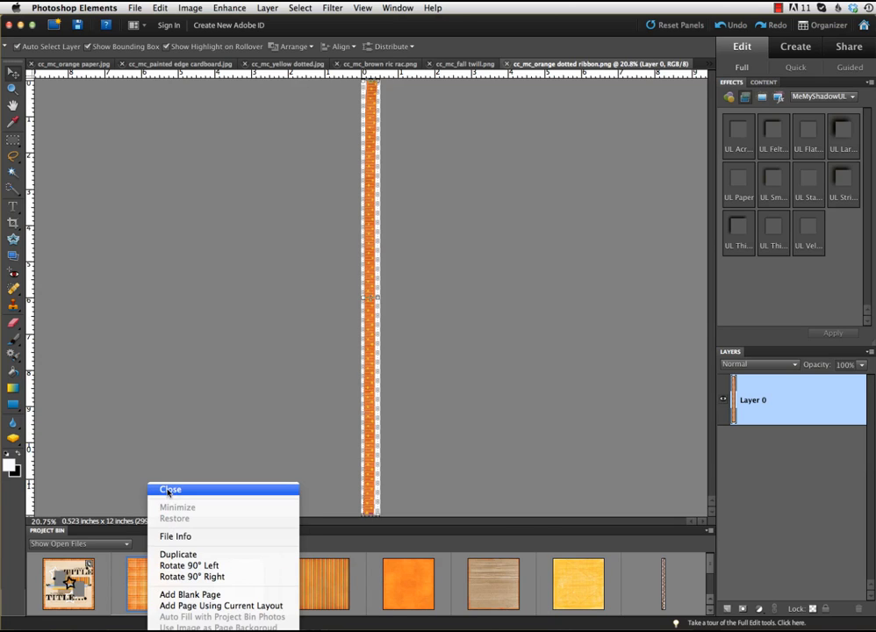
click(171, 489)
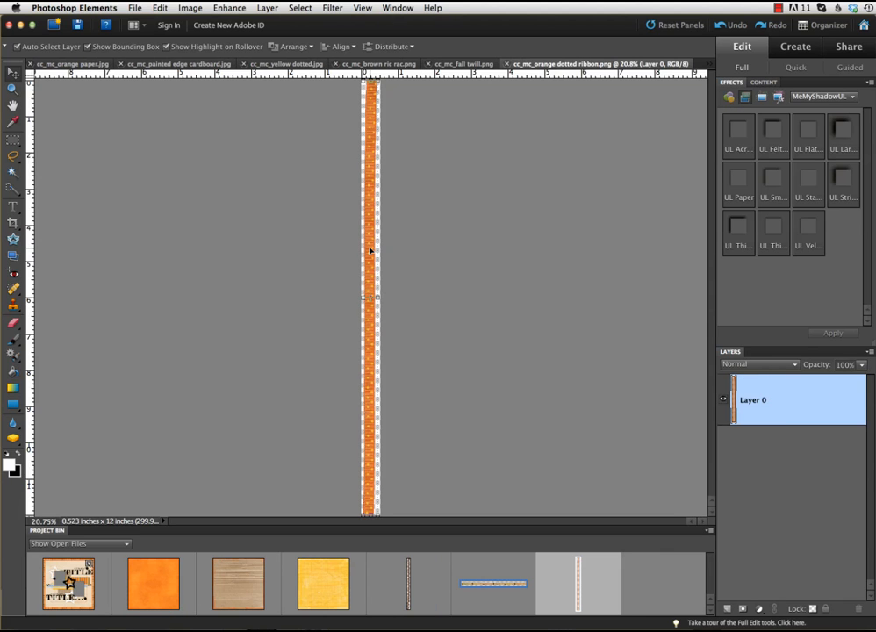
Bring the orange dotted ribbon into the template and place its layer directly above the blue ribbon placeholder layer.
drag(371, 251, 71, 582)
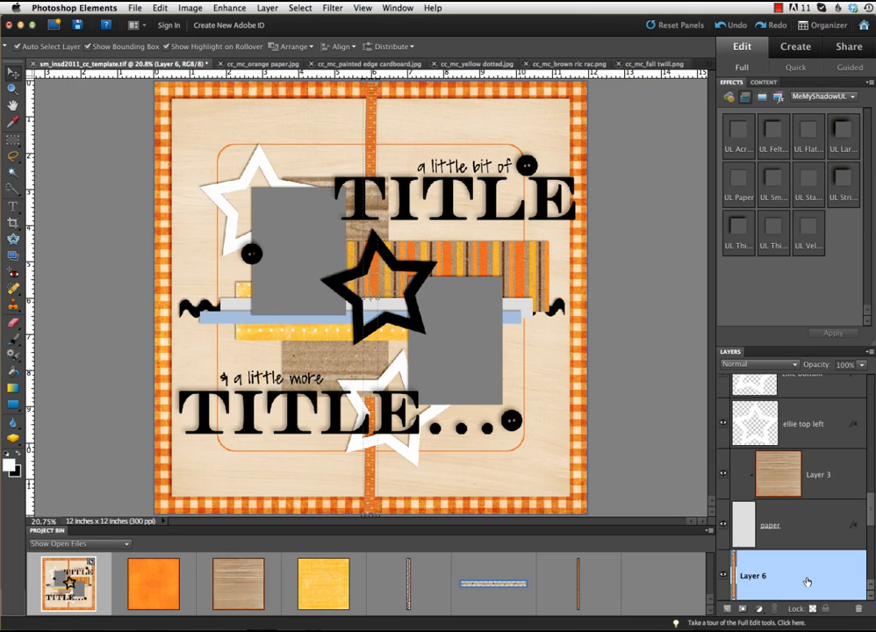
scroll(804, 562, up, 5)
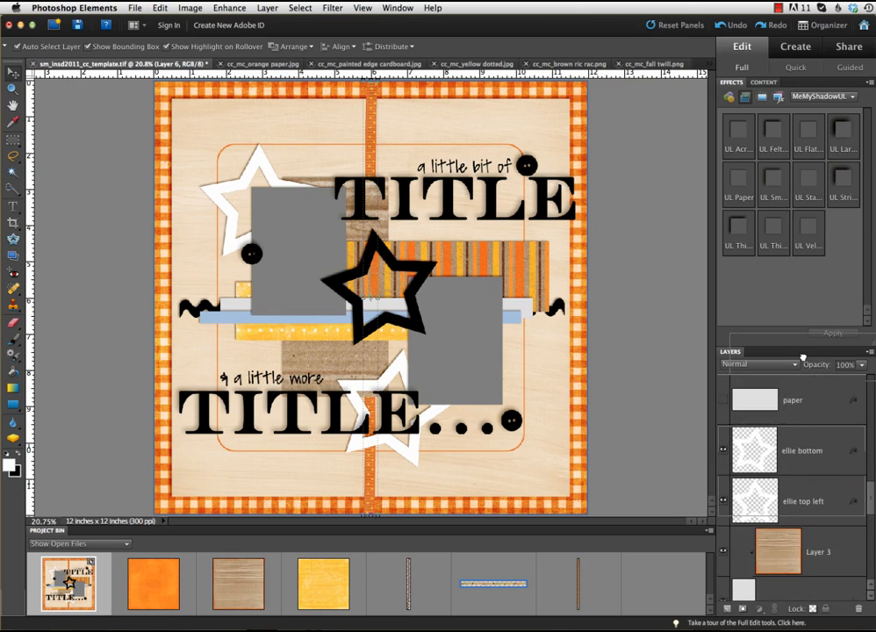
drag(791, 467, 795, 424)
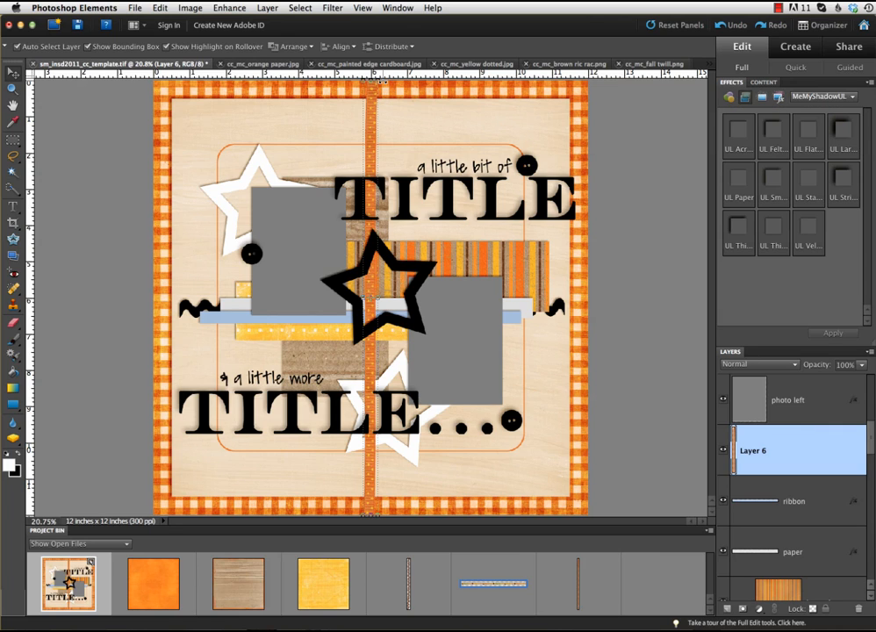
Rotate the orange dotted ribbon about 89.3 degrees to horizontal and position it over the blue ribbon placeholder.
drag(378, 81, 533, 295)
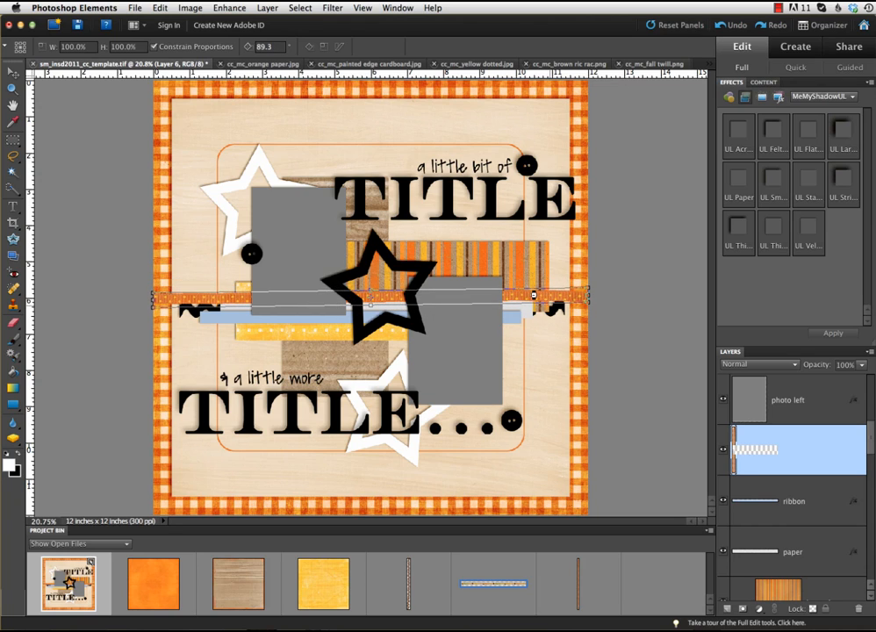
key(Return)
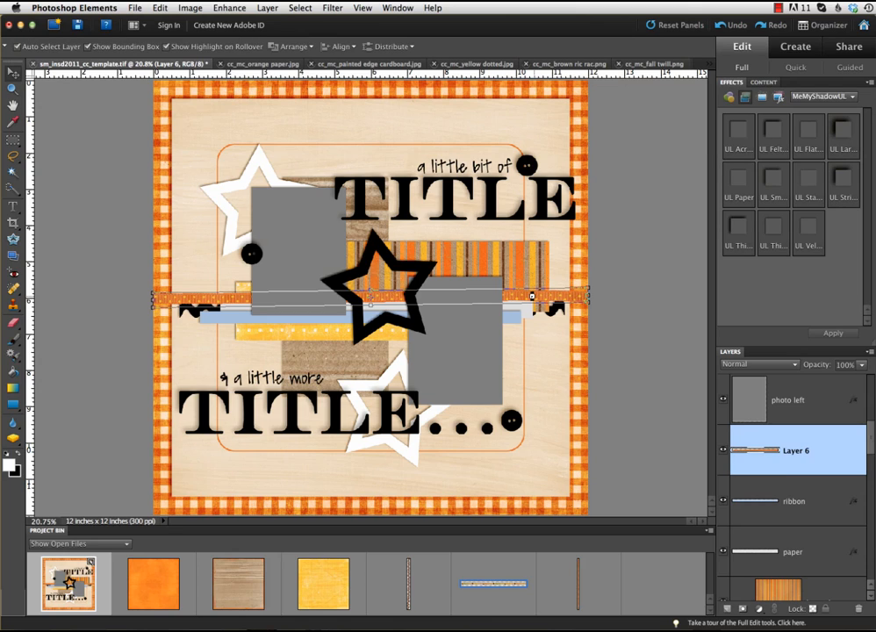
drag(530, 297, 529, 318)
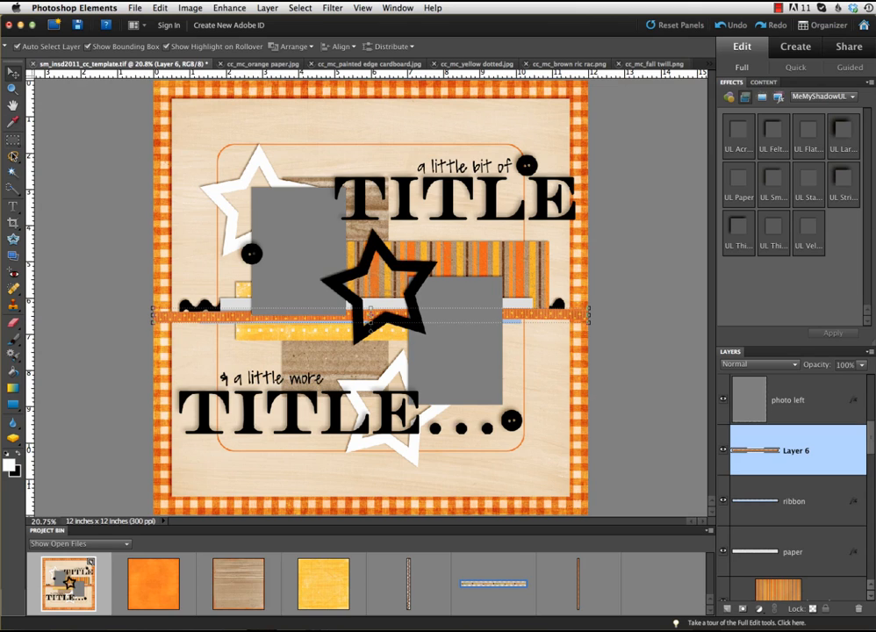
Outline the placeholder-length section of the orange ribbon with slanted ends using the Polygonal Lasso, and copy it onto a new layer.
mouse_move(13, 156)
mouse_down()
mouse_move(32, 159)
mouse_move(67, 195)
mouse_move(74, 188)
mouse_up()
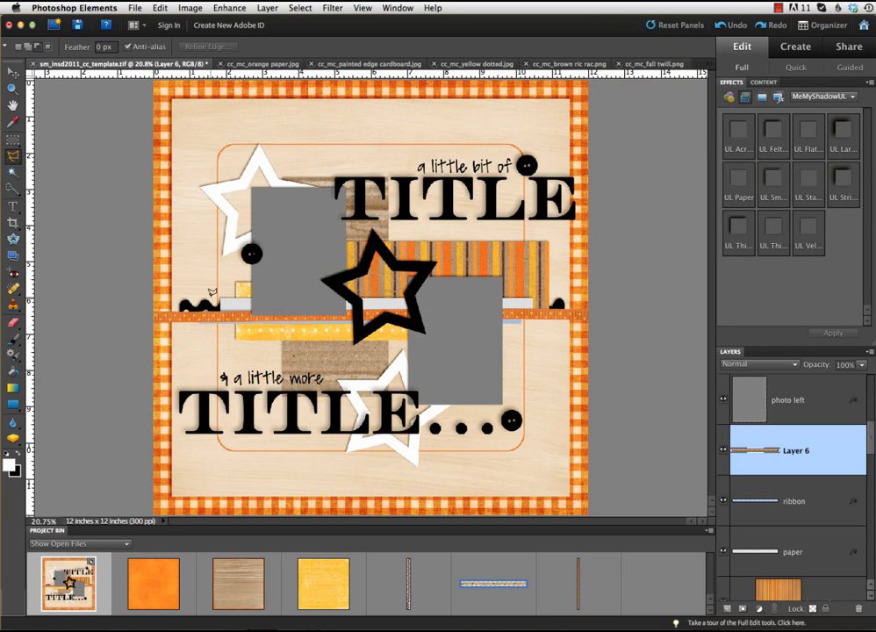
key(super+equal)
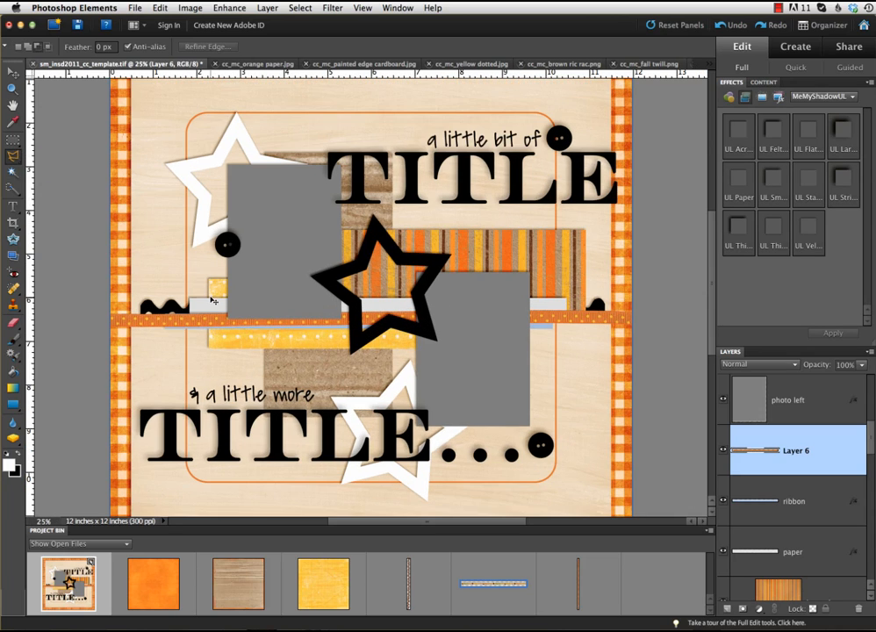
key(super+equal)
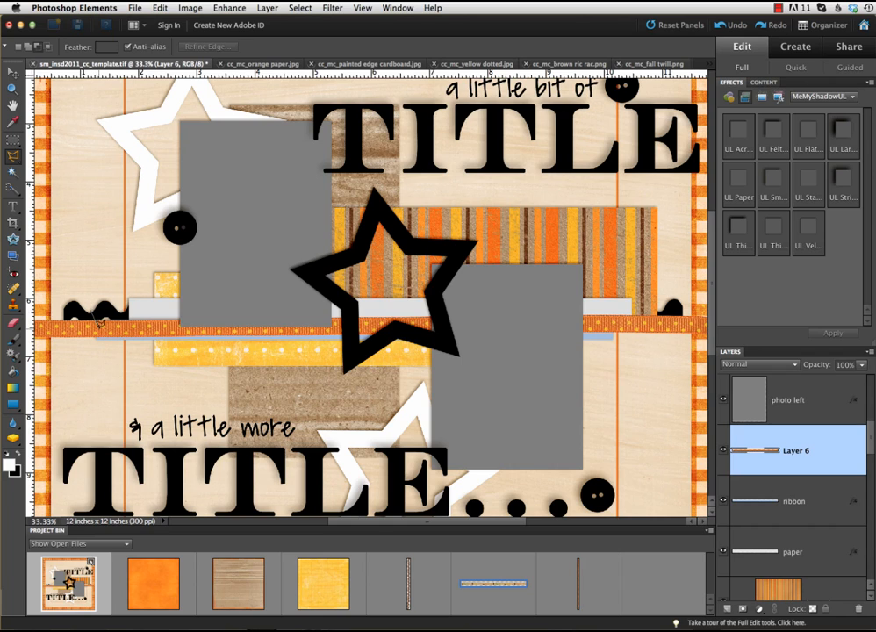
click(93, 339)
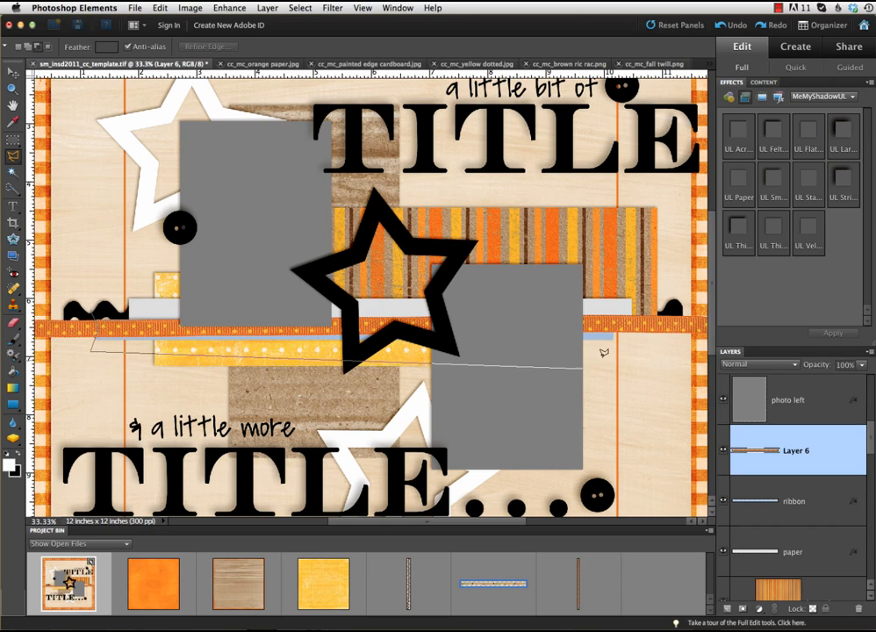
click(627, 353)
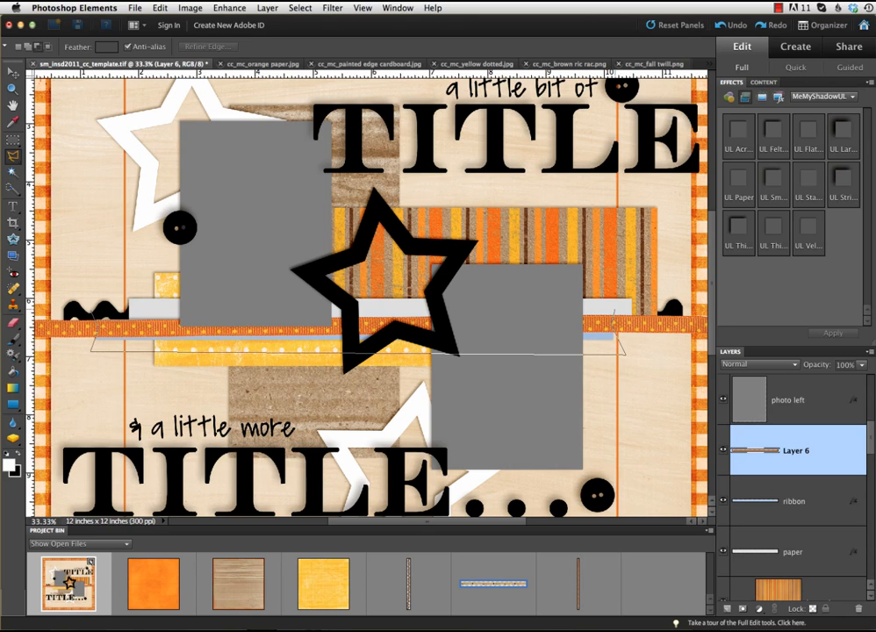
click(614, 310)
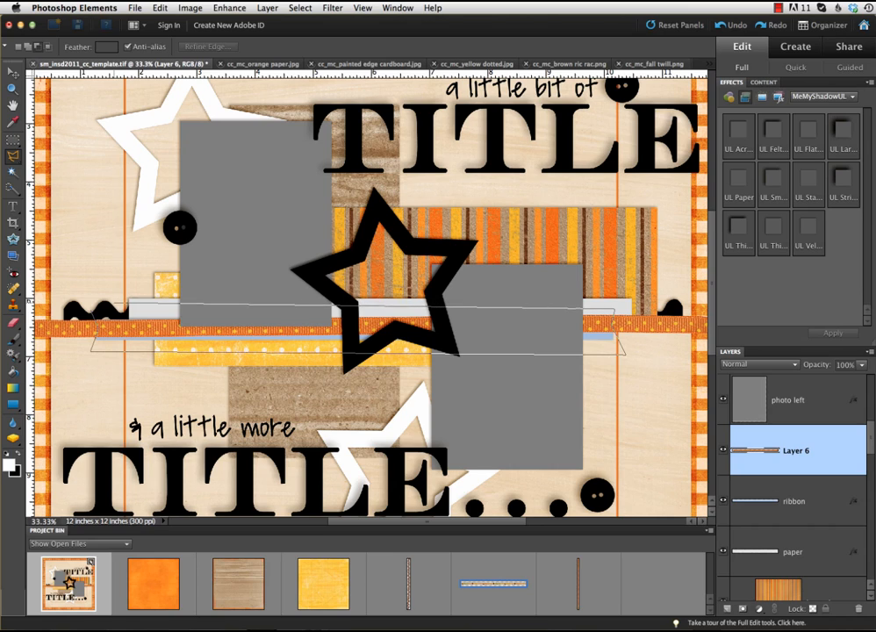
double_click(93, 305)
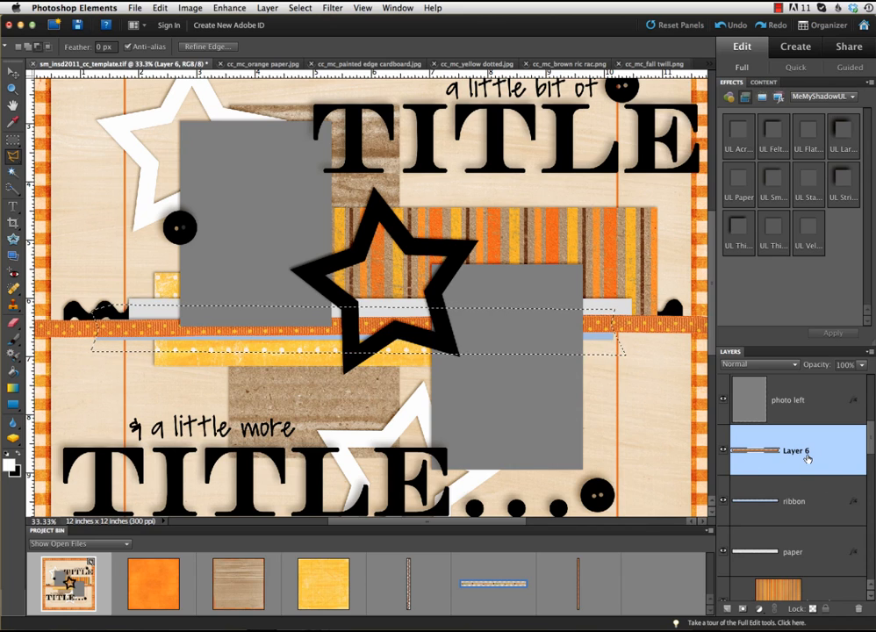
key(super+j)
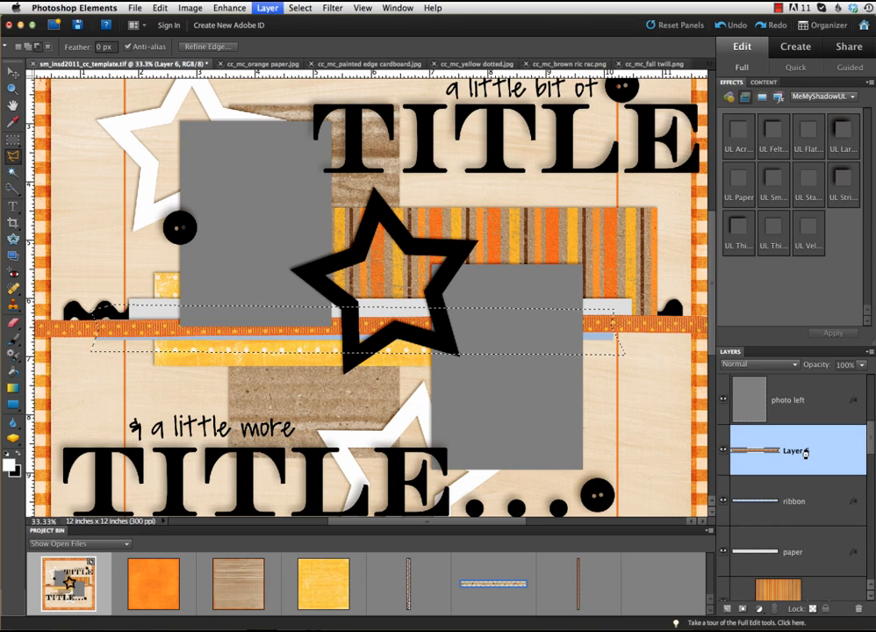
key(super+d)
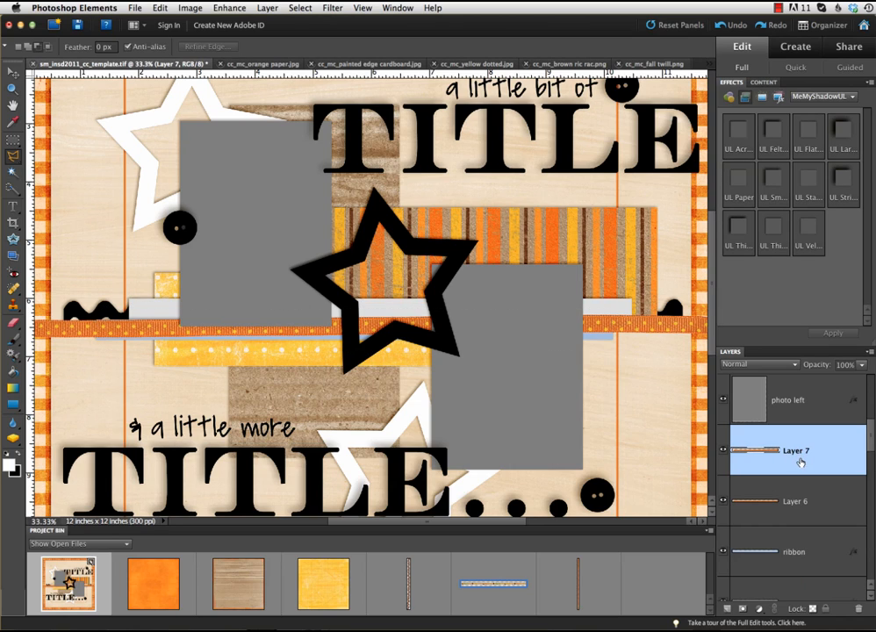
Hide the full-length orange ribbon layer, Layer 6, and the blue ribbon placeholder layer.
click(724, 502)
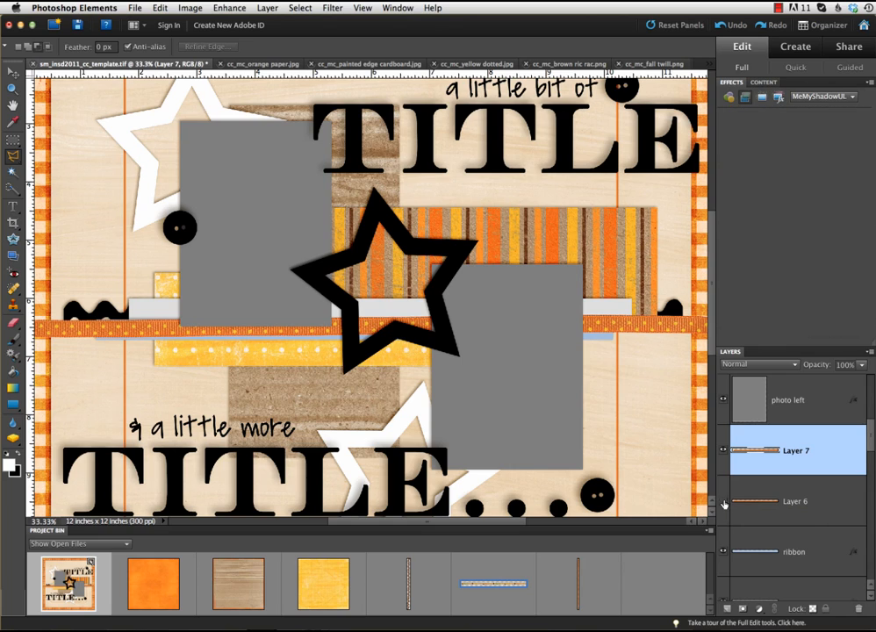
click(724, 501)
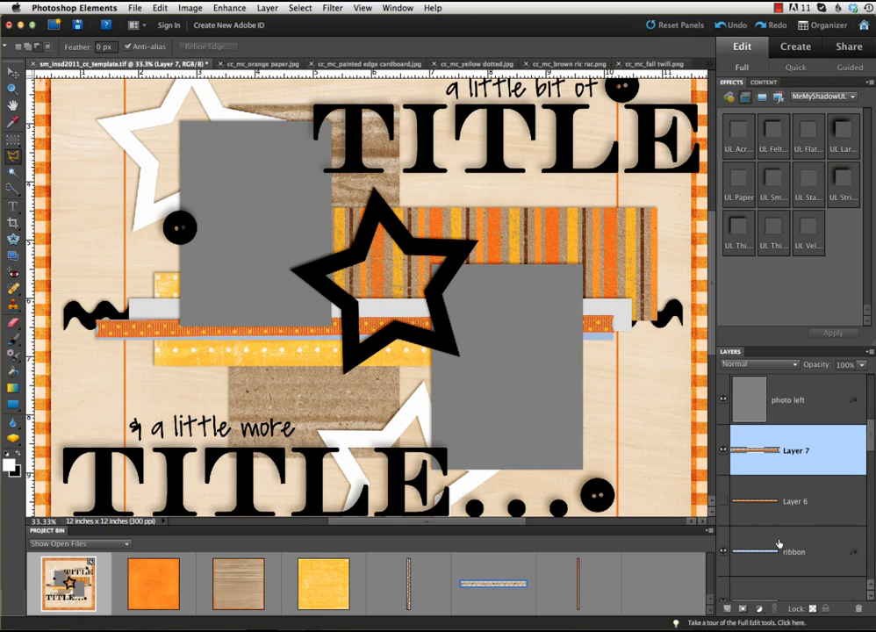
scroll(768, 548, down, 2)
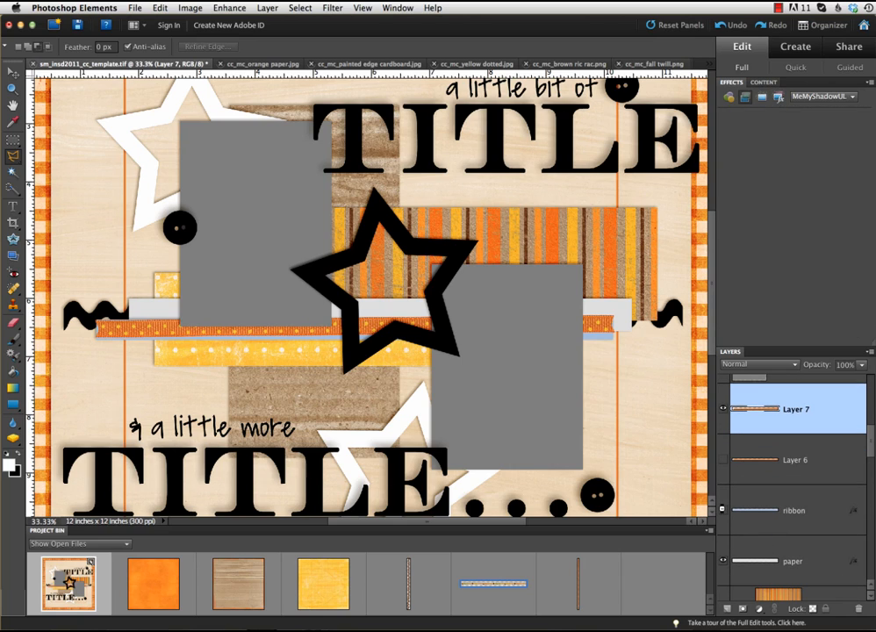
click(723, 510)
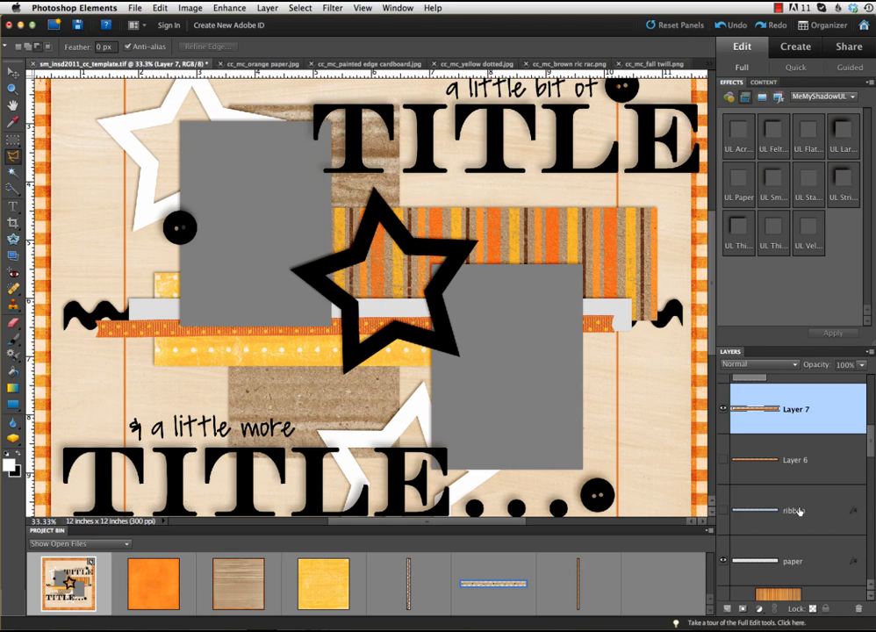
Bring the fall twill into the template, place its layer directly above the paper strip placeholder, and position it over that strip.
double_click(503, 585)
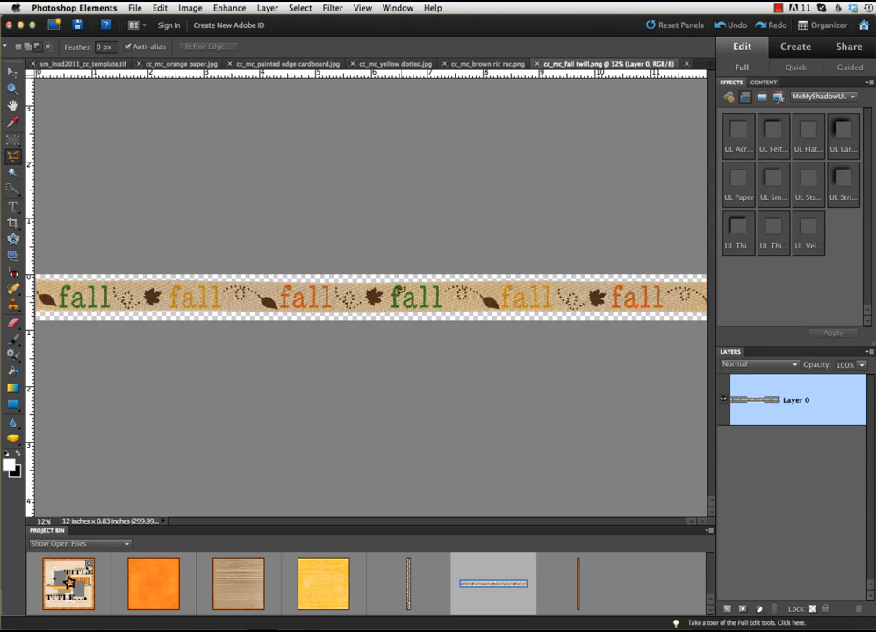
click(11, 74)
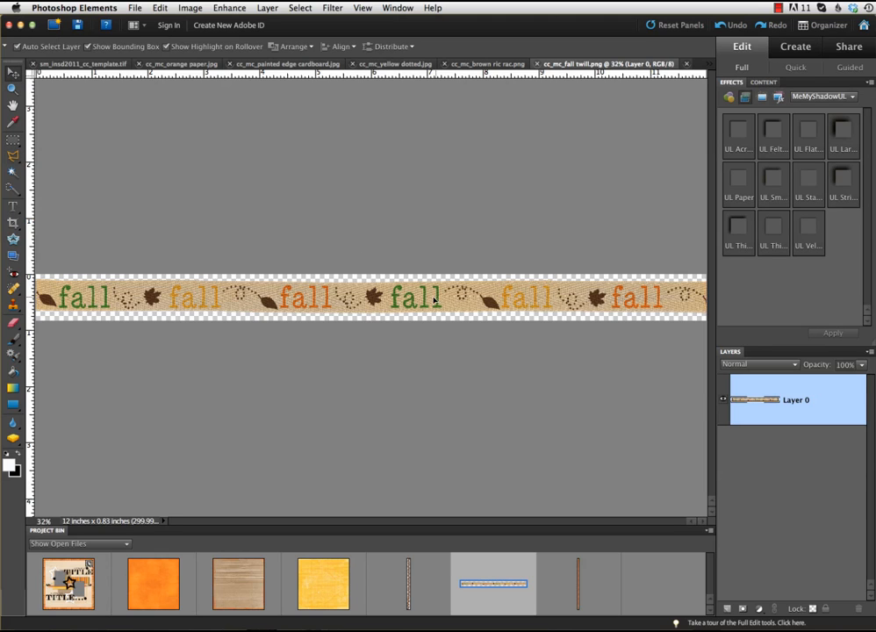
drag(437, 299, 68, 584)
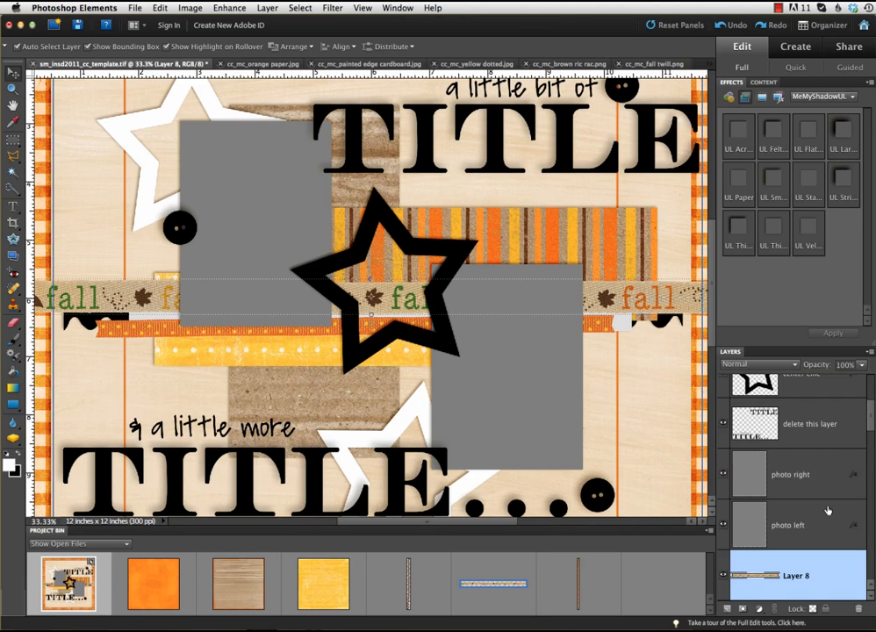
scroll(829, 510, down, 4)
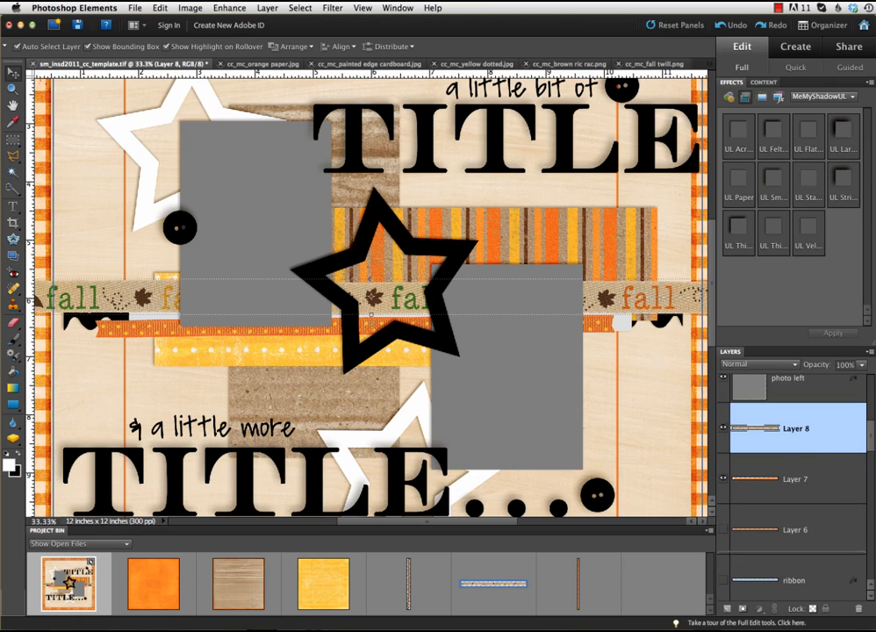
drag(795, 429, 812, 505)
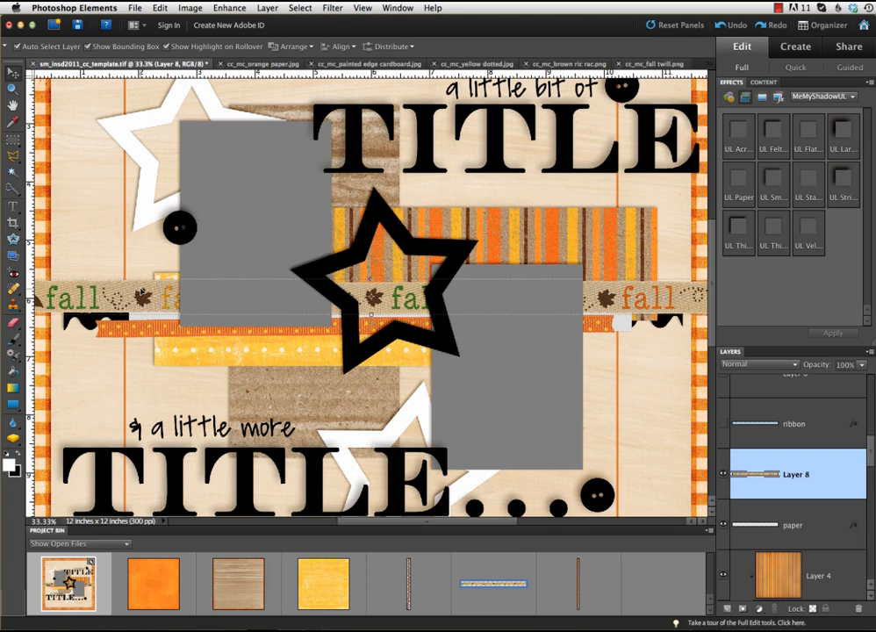
drag(141, 299, 142, 309)
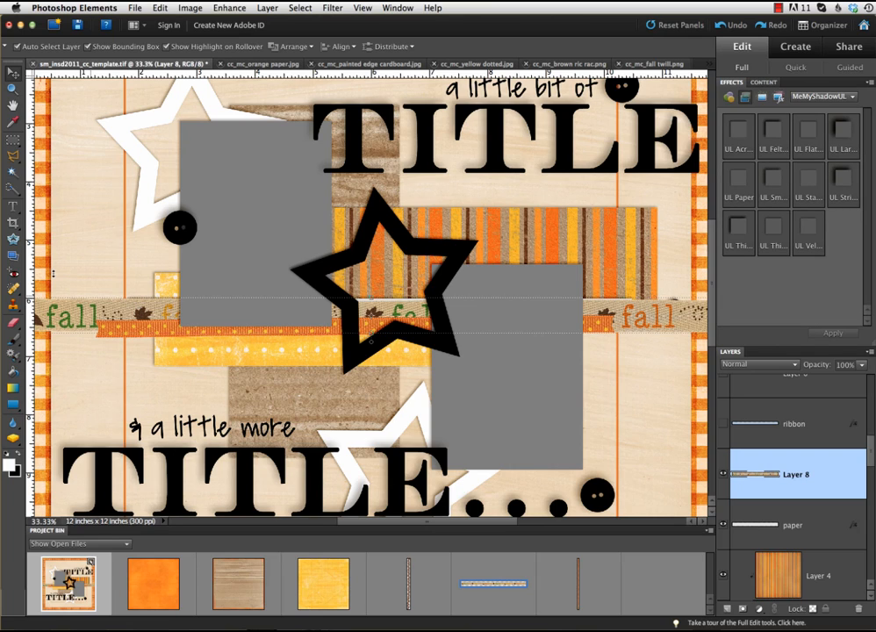
Copy a lassoed section of the fall twill with angled ends to a new layer, and hide the full-length twill and paper strip placeholder.
click(14, 155)
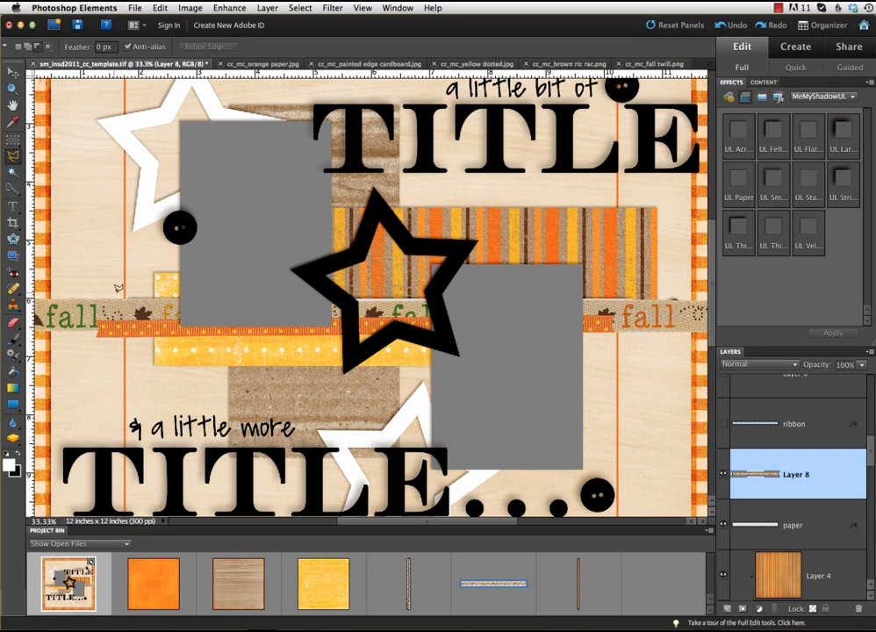
mouse_move(119, 288)
mouse_down()
mouse_move(130, 345)
mouse_move(563, 375)
mouse_move(662, 362)
mouse_move(673, 352)
mouse_move(641, 344)
mouse_move(649, 290)
mouse_move(379, 222)
mouse_move(252, 237)
mouse_move(119, 288)
mouse_up()
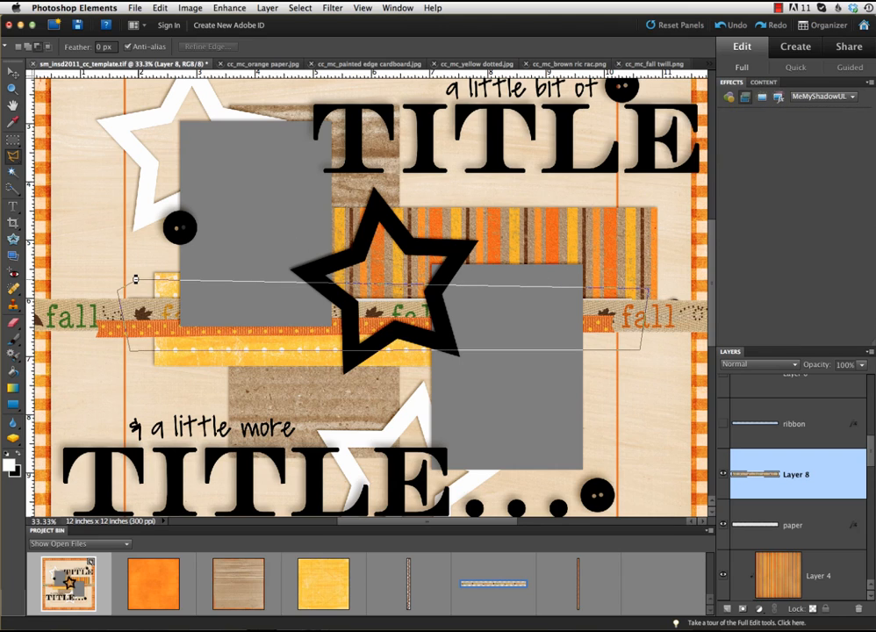
key(super+j)
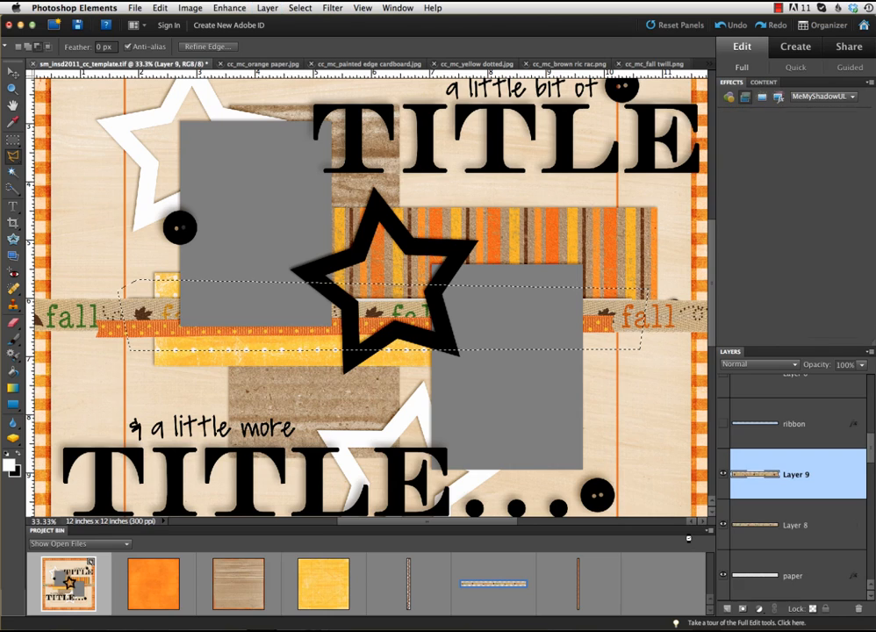
key(super+d)
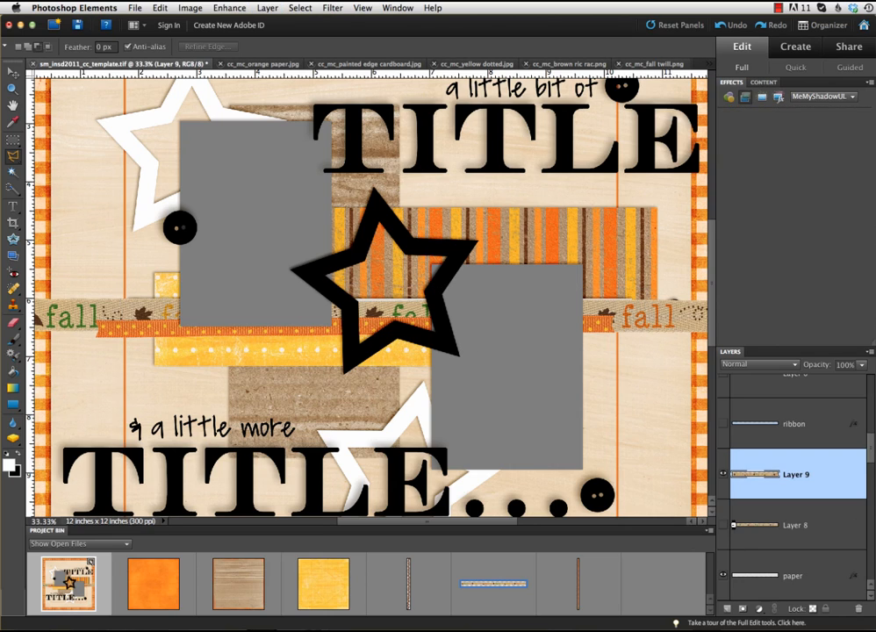
click(724, 527)
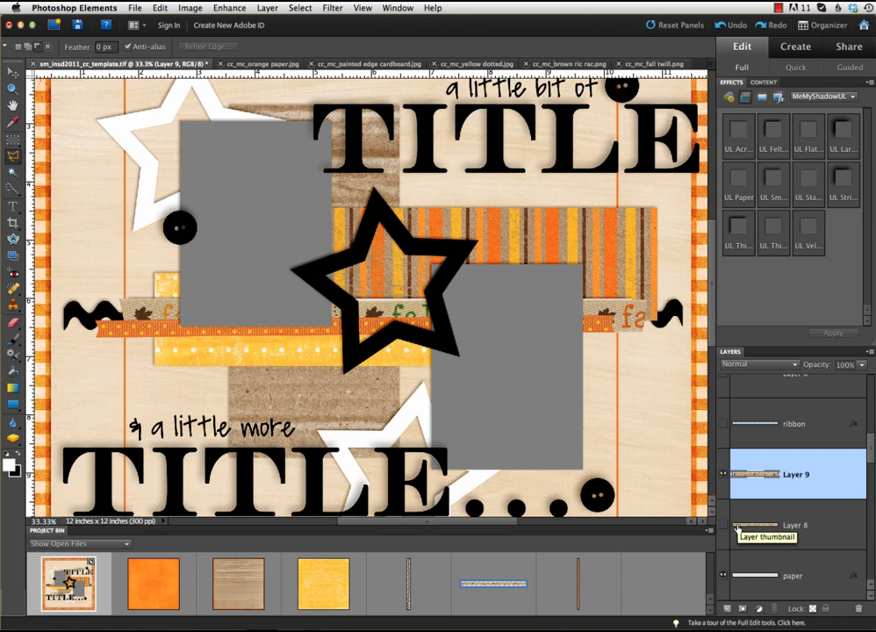
scroll(736, 528, down, 1)
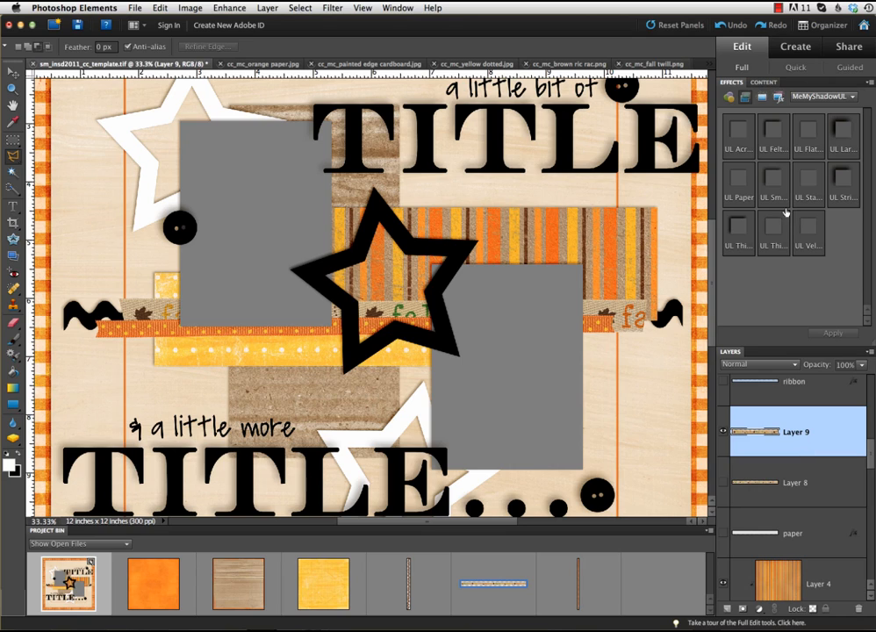
Apply the UL Flat shadow style from MeMyShadowUL to the trimmed twill layer and the trimmed orange ribbon layer.
double_click(808, 133)
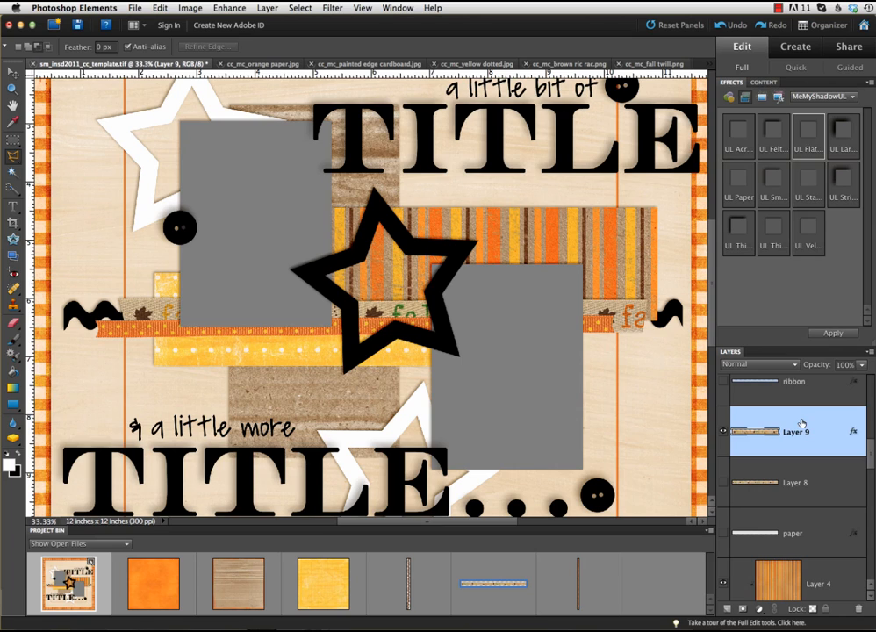
scroll(802, 424, up, 3)
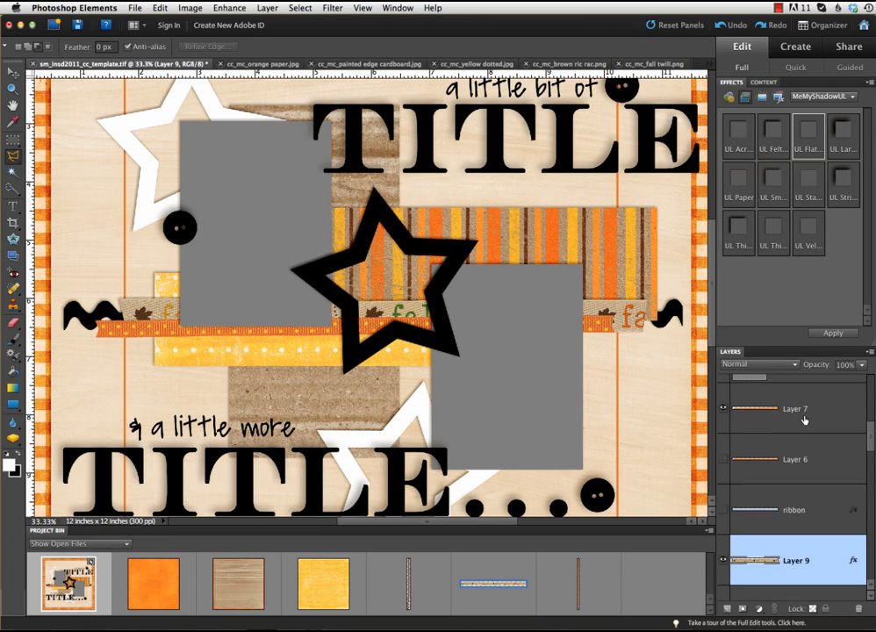
click(802, 416)
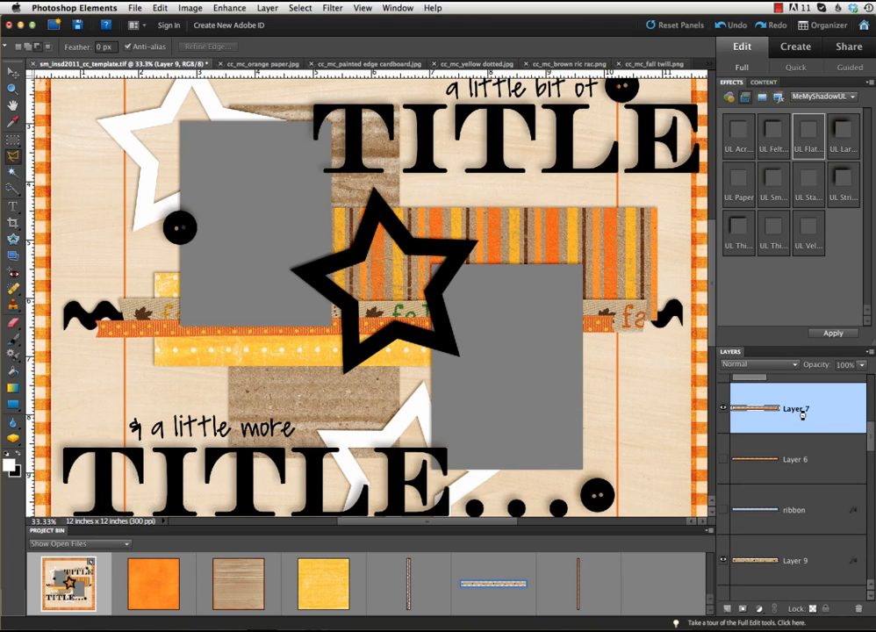
double_click(809, 138)
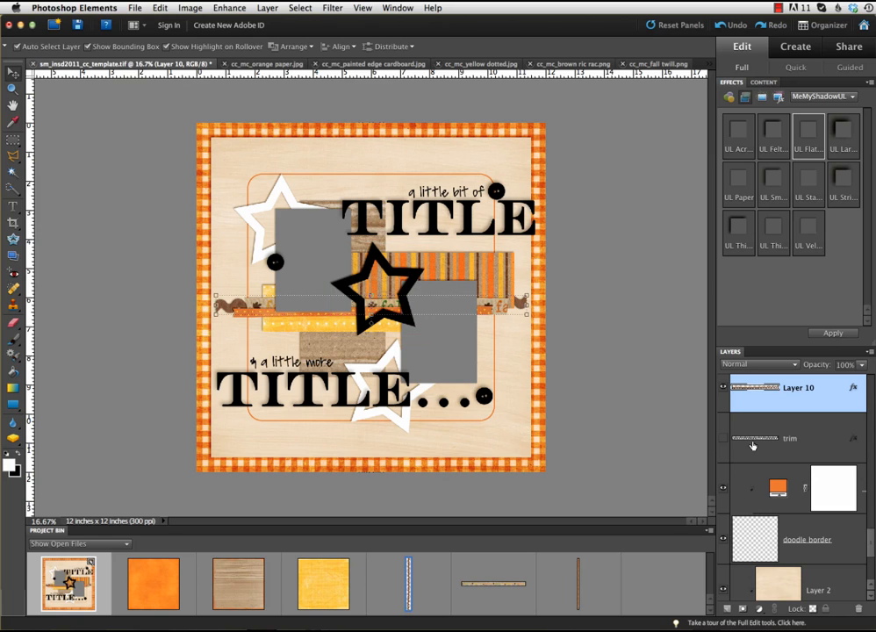
Select the center ellie layer in the template and open cc_mc_sunflower.png from the cc_mc_elements3 folder.
drag(782, 391, 788, 431)
scroll(786, 431, up, 10)
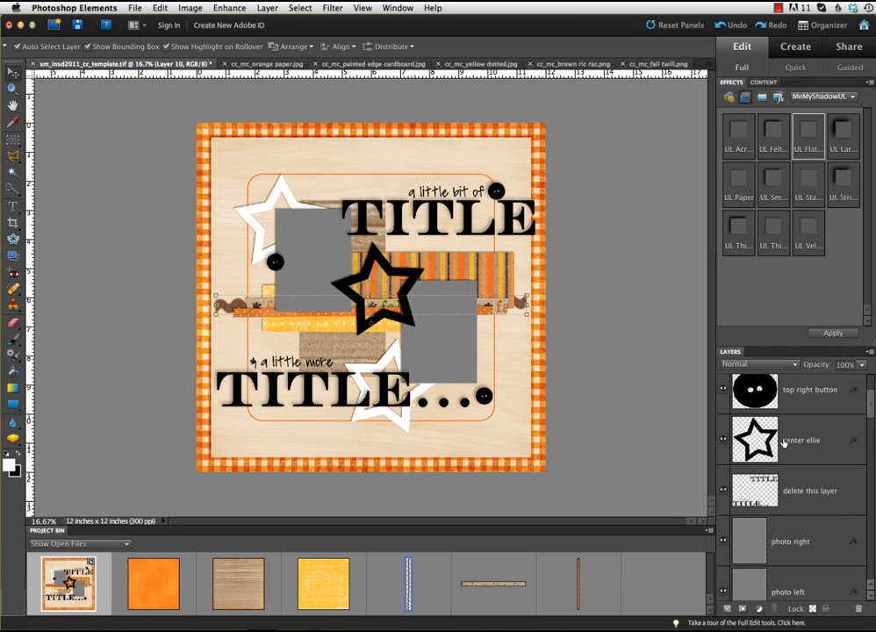
click(785, 437)
key(super+o)
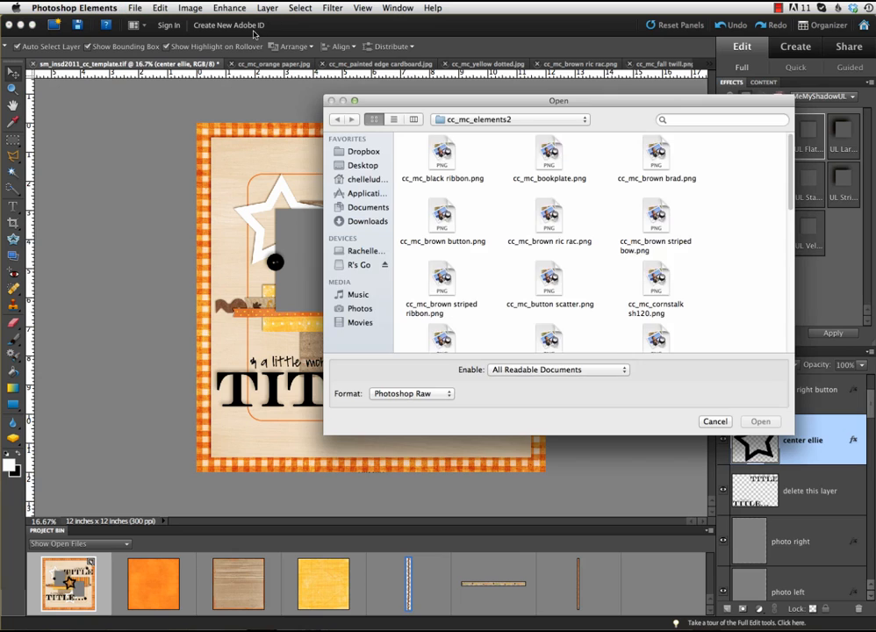
scroll(614, 229, down, 3)
scroll(614, 230, down, 5)
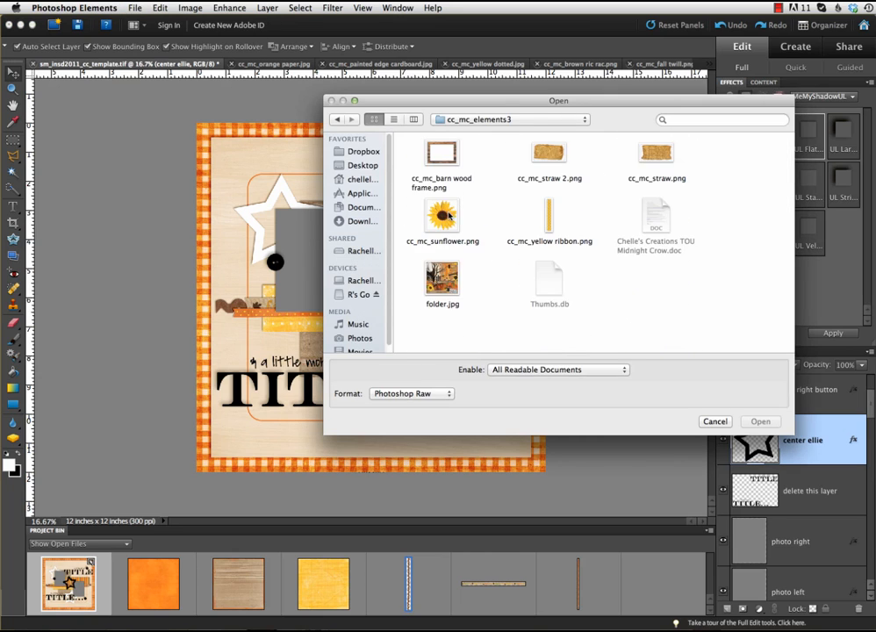
click(443, 216)
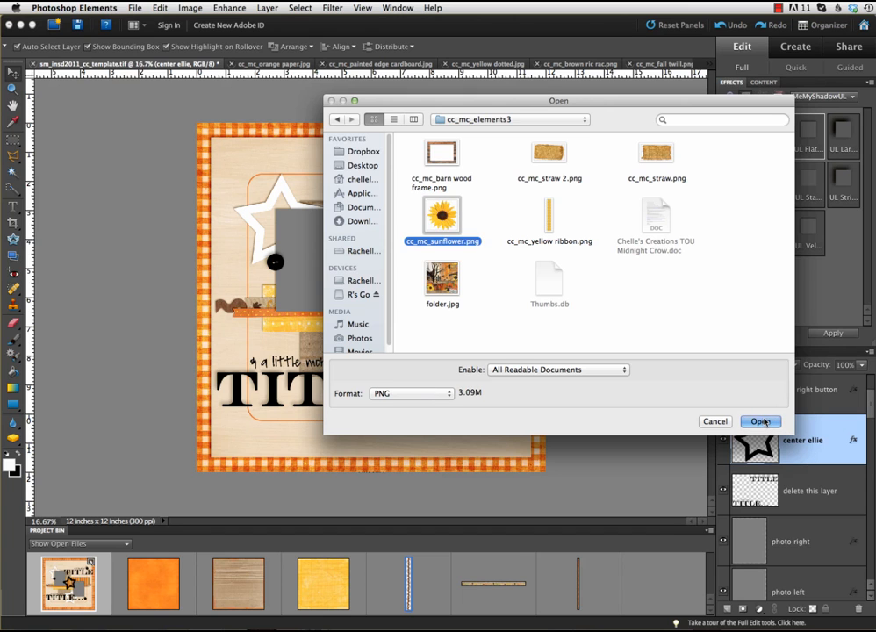
key(Return)
Open the bent crow, pumpkin 1 and pumpkin 2 files from cc_mc_elements, and bring the wide pumpkin into the template.
key(super+o)
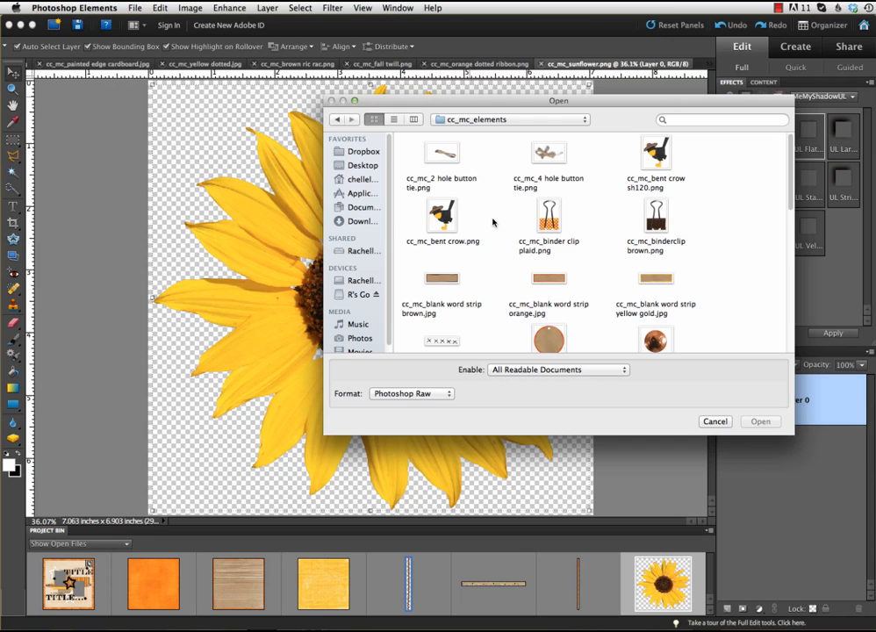
click(441, 220)
scroll(623, 322, down, 3)
scroll(623, 323, down, 3)
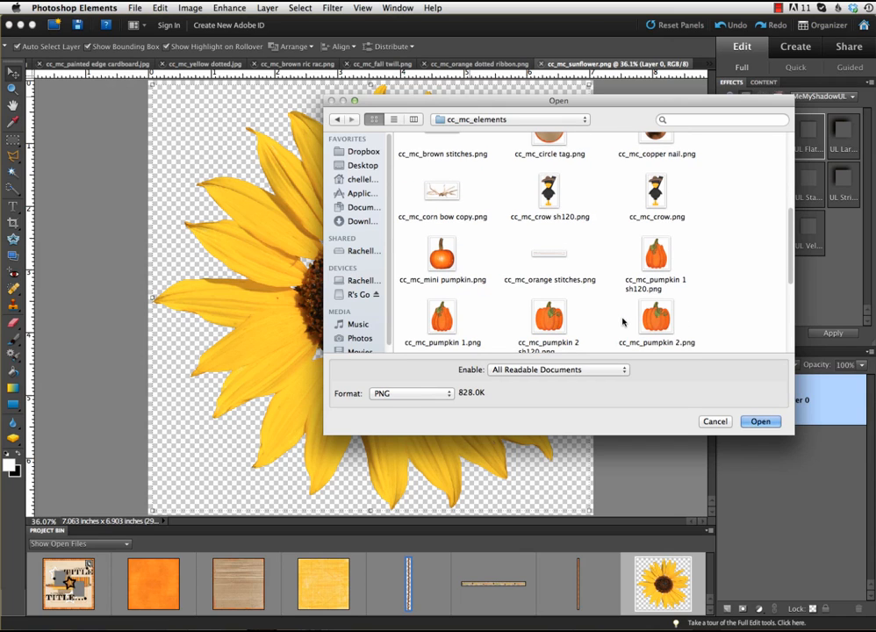
scroll(609, 321, down, 2)
scroll(589, 341, down, 2)
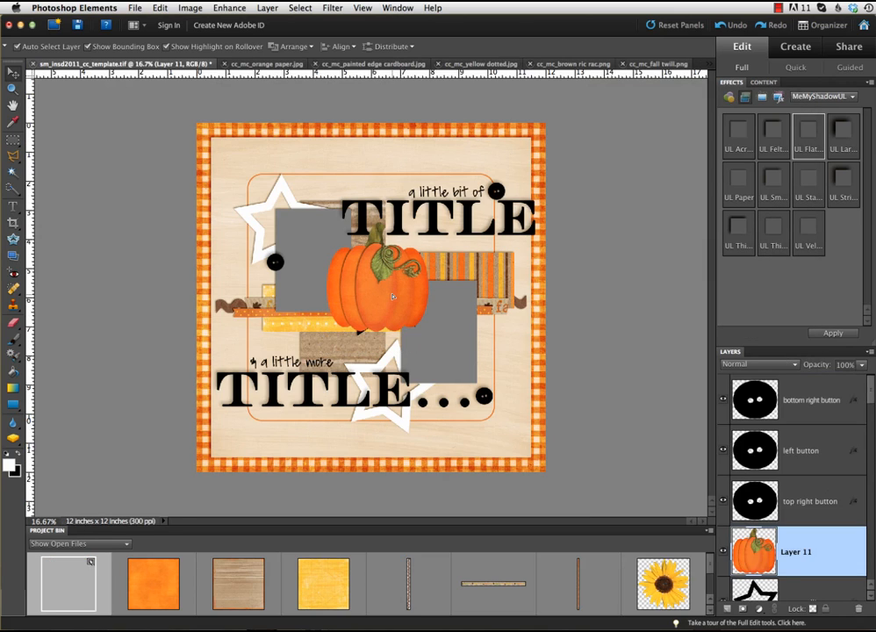
Scale the pumpkin to 75.7%, place it over the upper-left star, and apply the UL Felt shadow style.
mouse_move(423, 238)
mouse_down()
mouse_move(417, 233)
mouse_move(416, 246)
mouse_move(418, 239)
mouse_up()
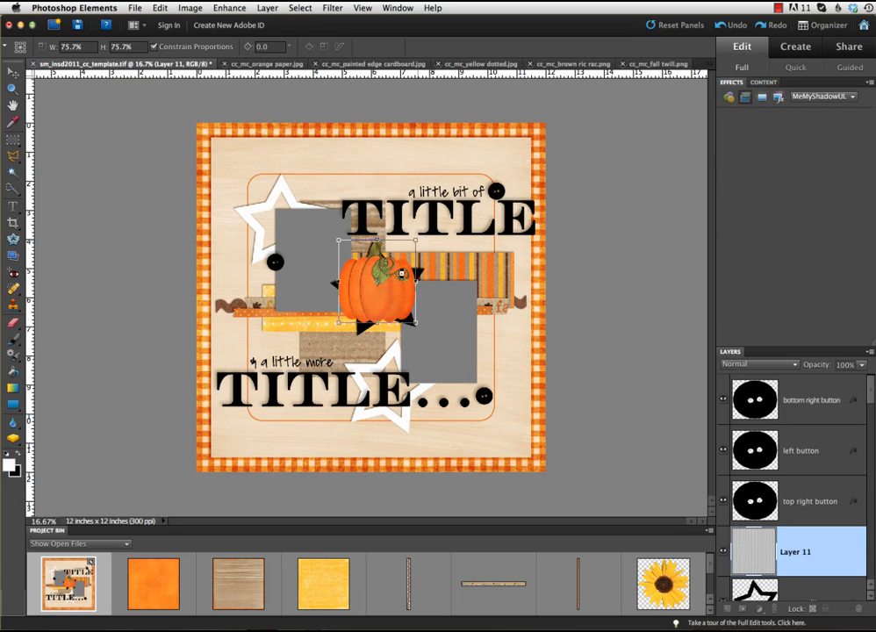
double_click(384, 304)
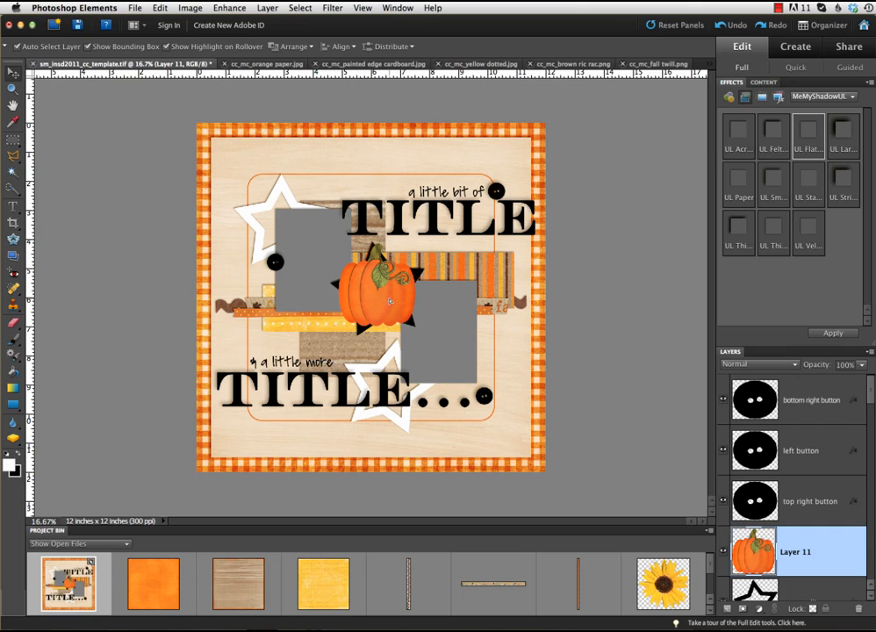
drag(387, 300, 293, 234)
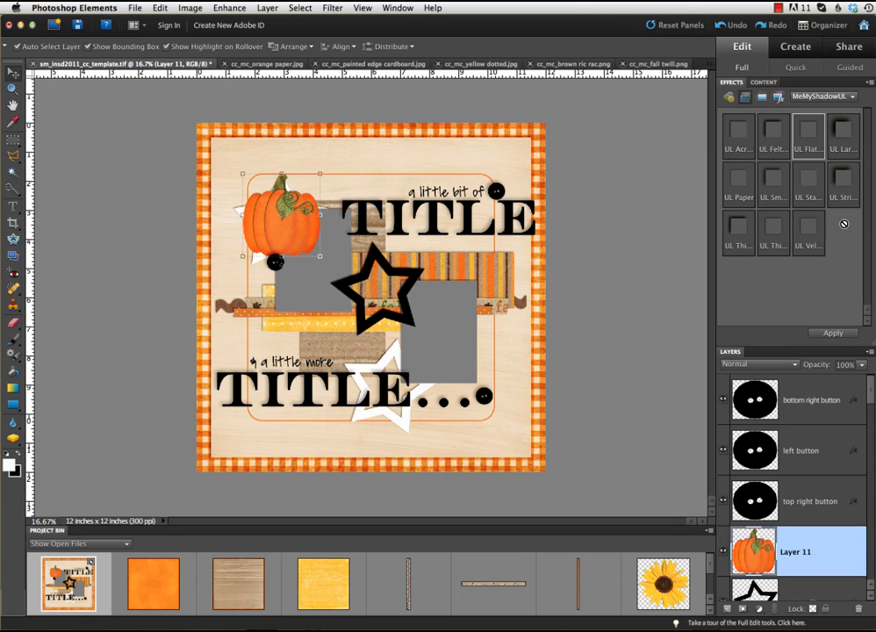
double_click(775, 131)
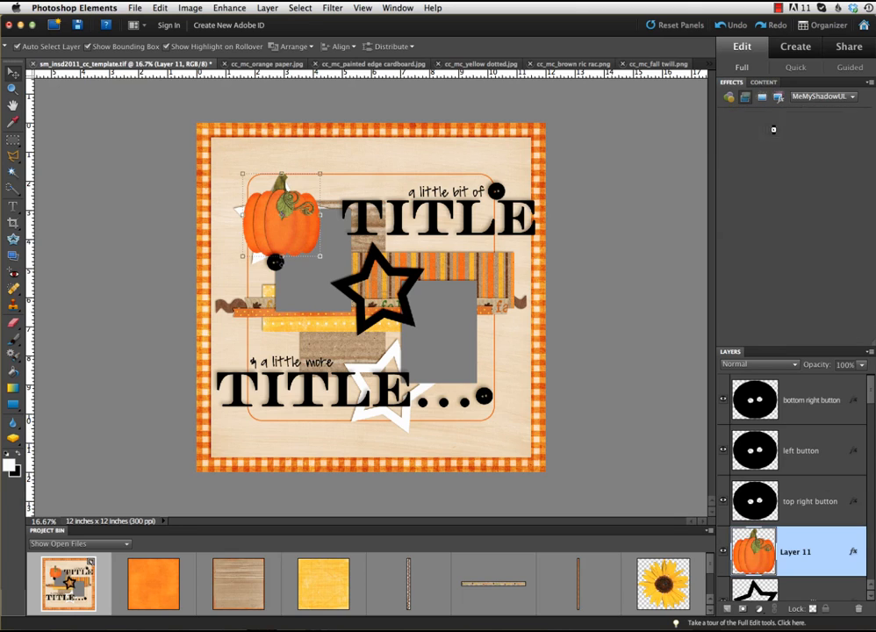
Place the pumpkin layer directly above ellie top left, hide that star placeholder, and nudge the pumpkin slightly up and left.
scroll(826, 521, down, 1)
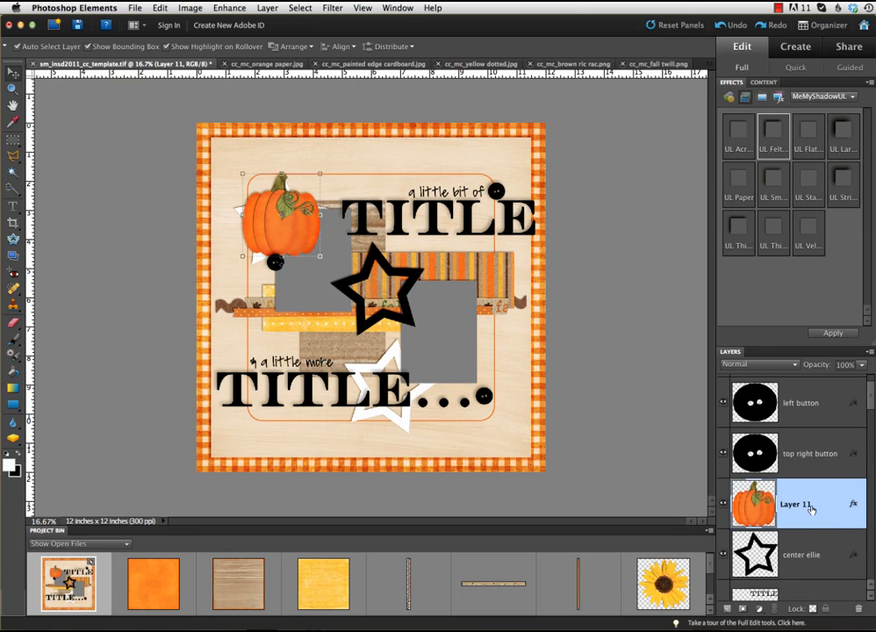
scroll(825, 522, down, 4)
scroll(805, 578, down, 8)
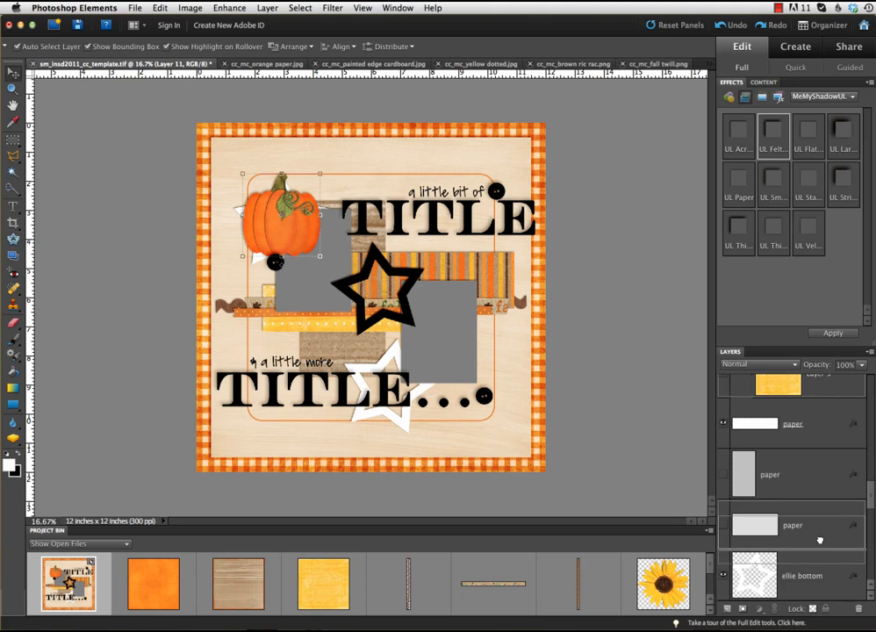
scroll(820, 518, down, 3)
drag(821, 499, 806, 502)
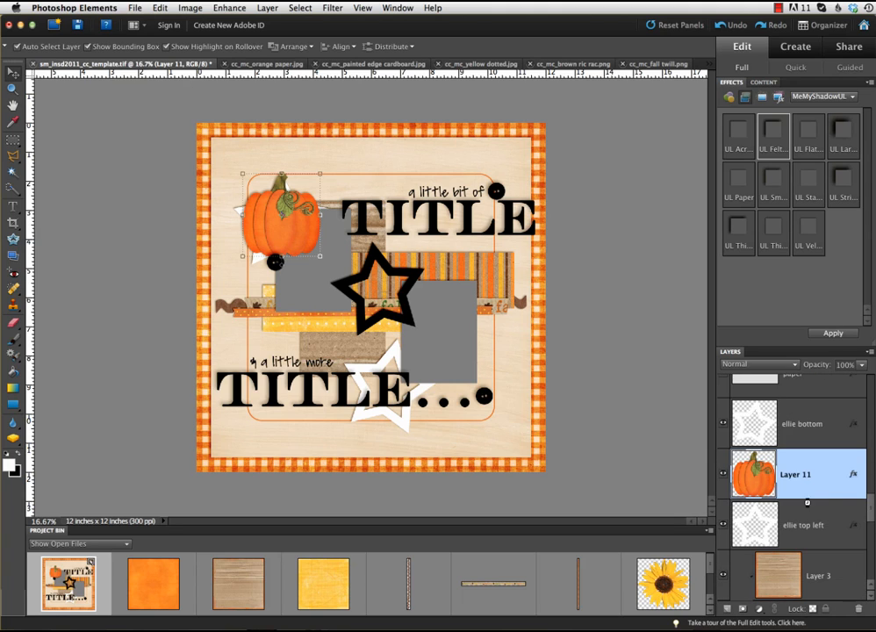
click(723, 526)
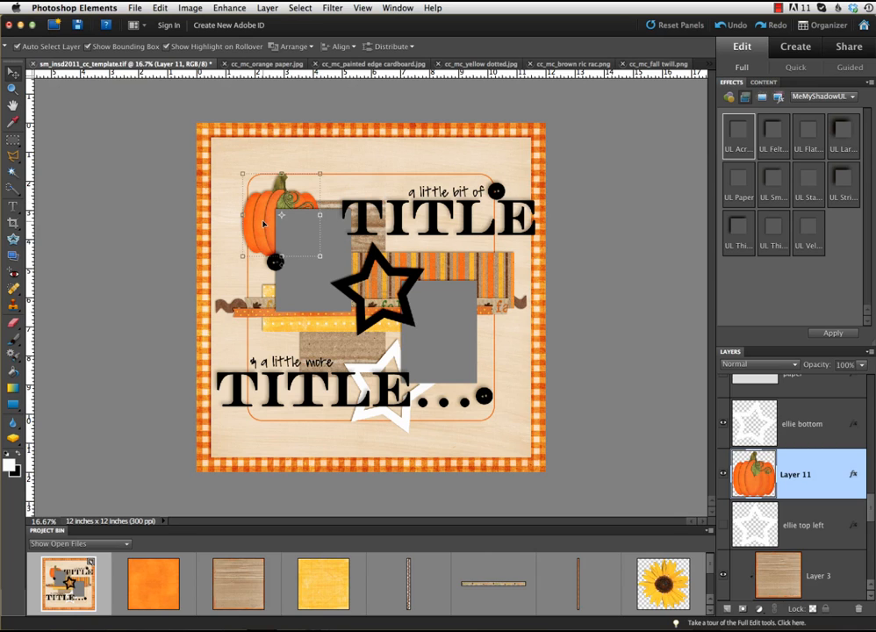
drag(264, 224, 260, 221)
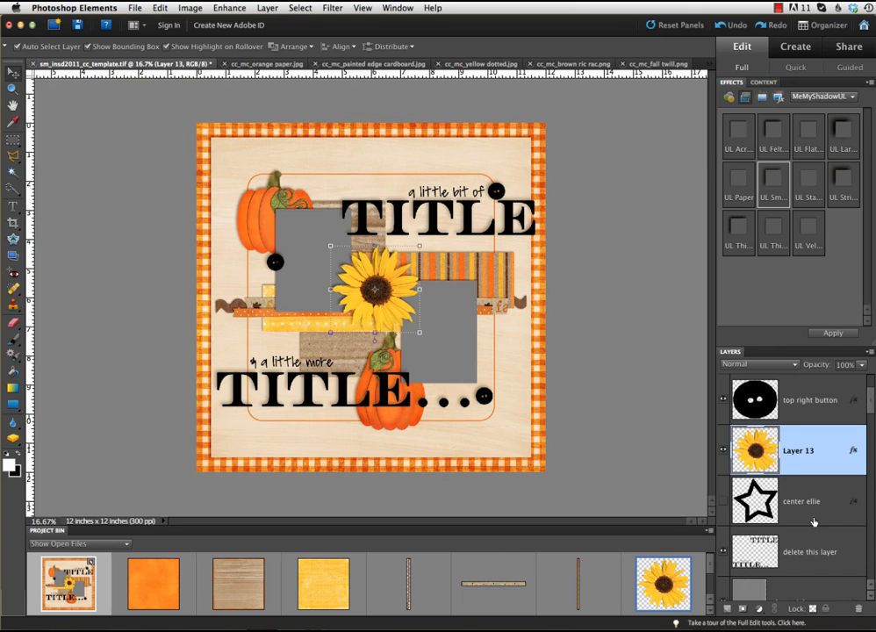
Open cc_midnightcrow_wa_fall.png, bring the FALL word art into the template, and position it over the upper TITLE placeholder.
scroll(808, 514, down, 2)
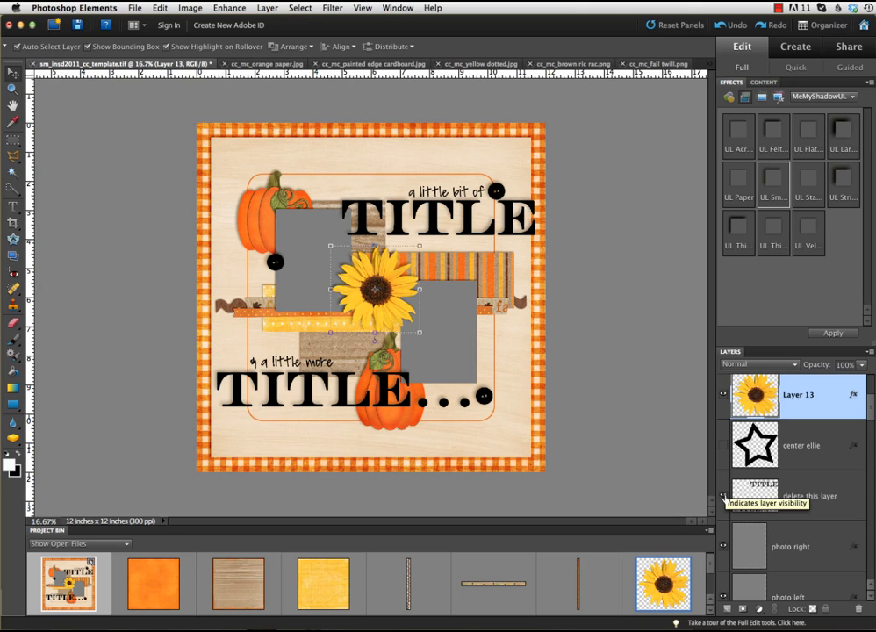
key(super+o)
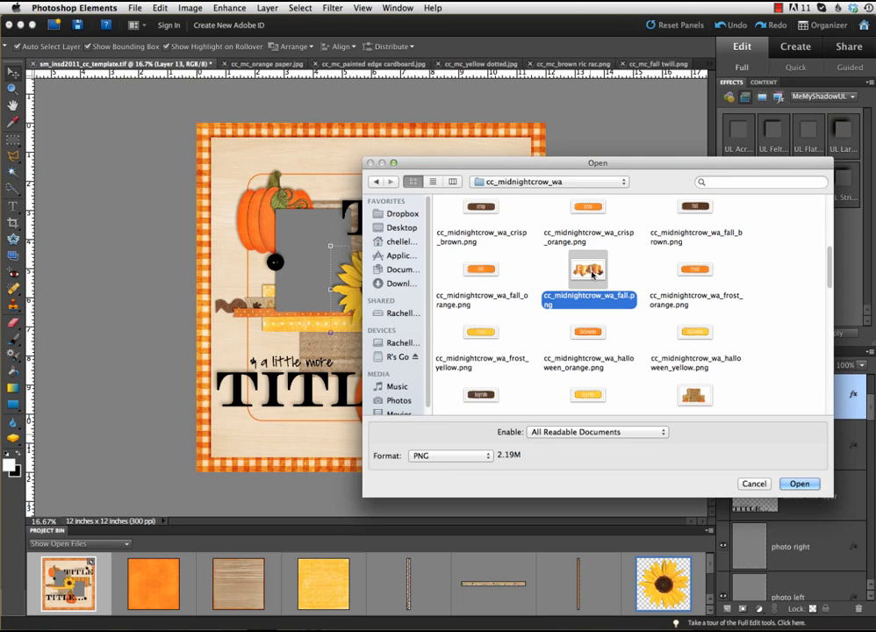
click(798, 483)
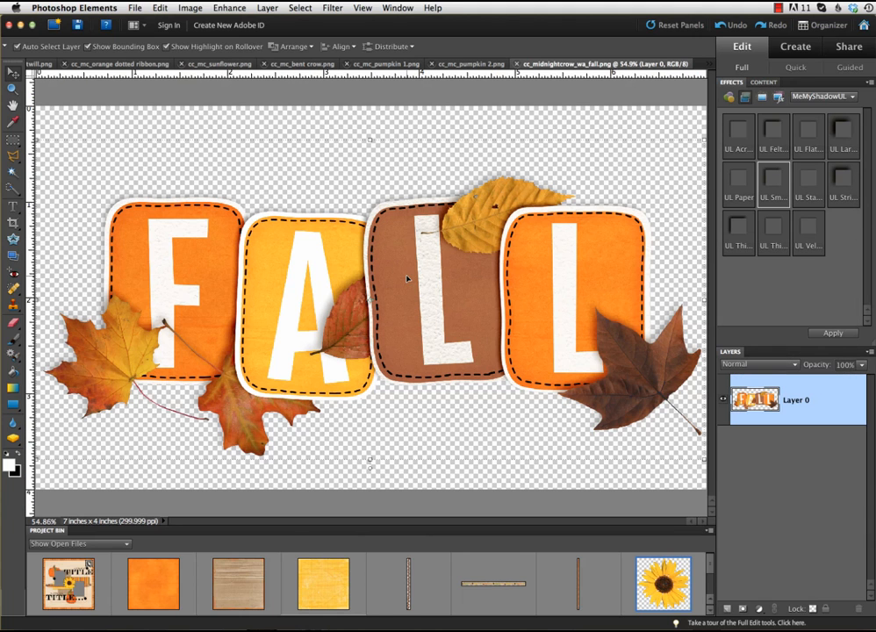
drag(400, 260, 75, 575)
drag(420, 294, 486, 209)
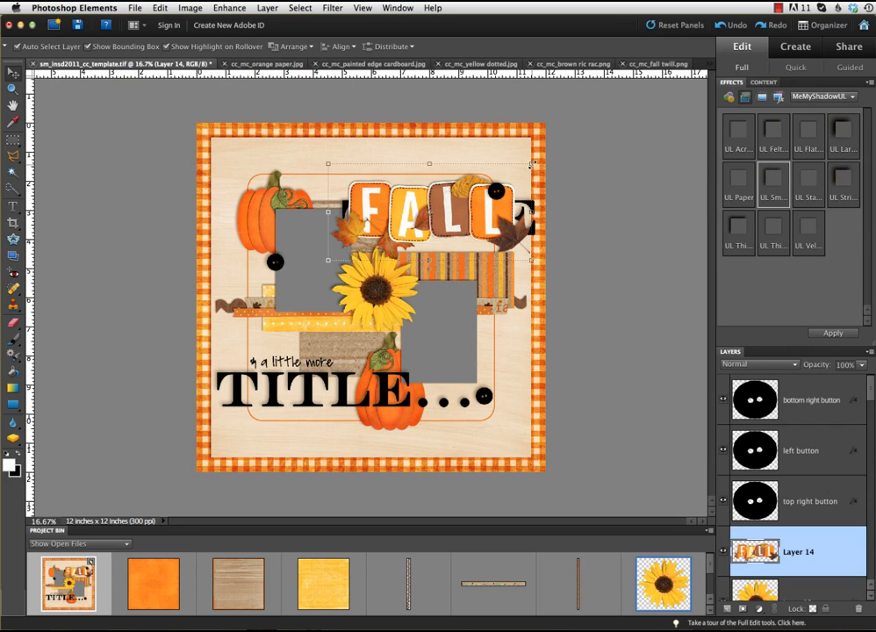
Scale the FALL word art to 93.8% with its proportions constrained.
drag(532, 165, 525, 168)
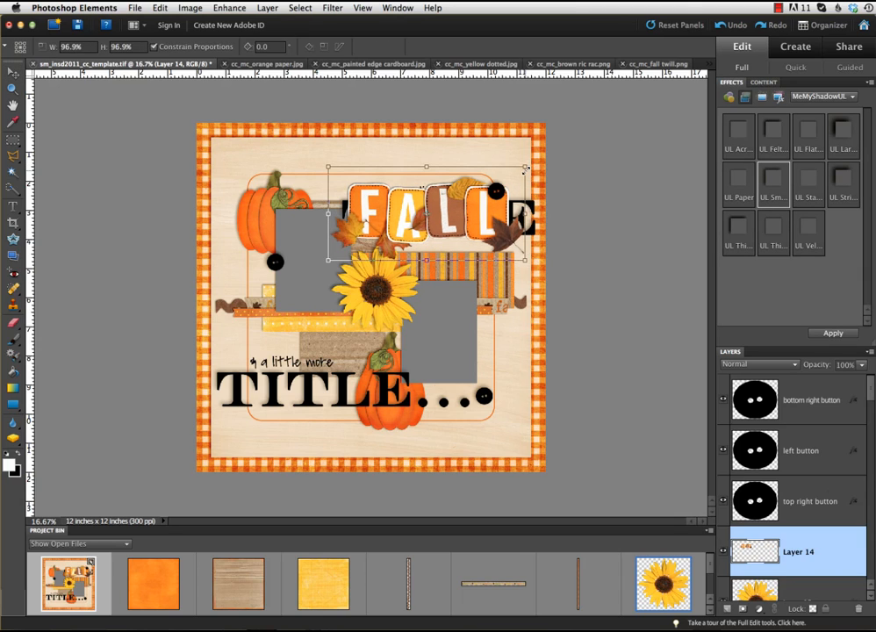
drag(525, 168, 524, 168)
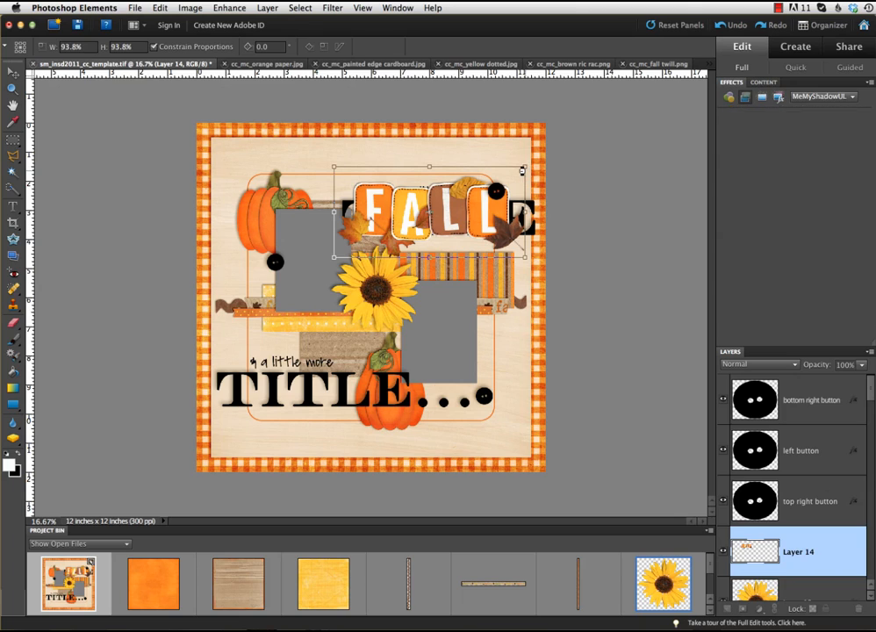
key(Return)
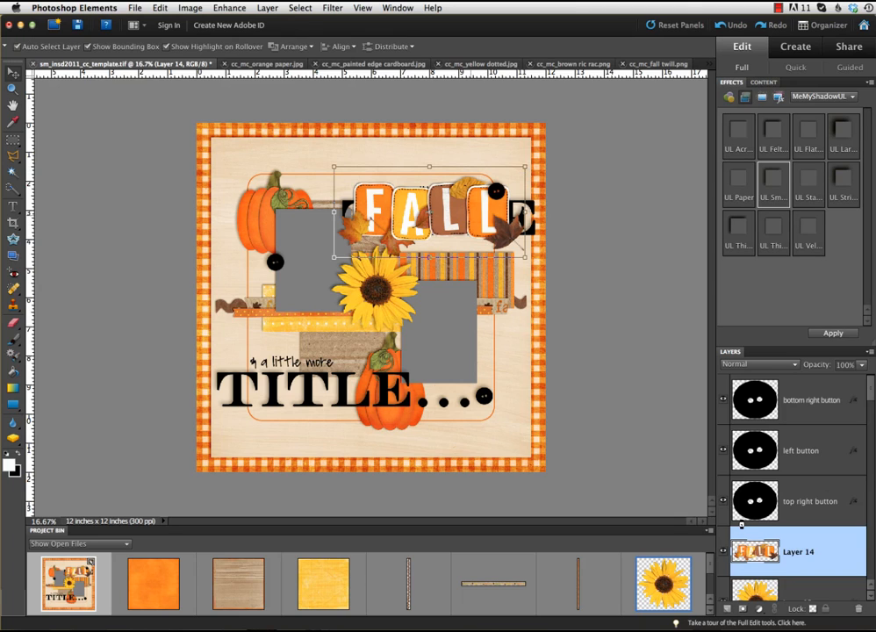
Place the FALL word art layer directly above the "delete this layer" title placeholder, and hide that placeholder layer.
scroll(811, 565, down, 3)
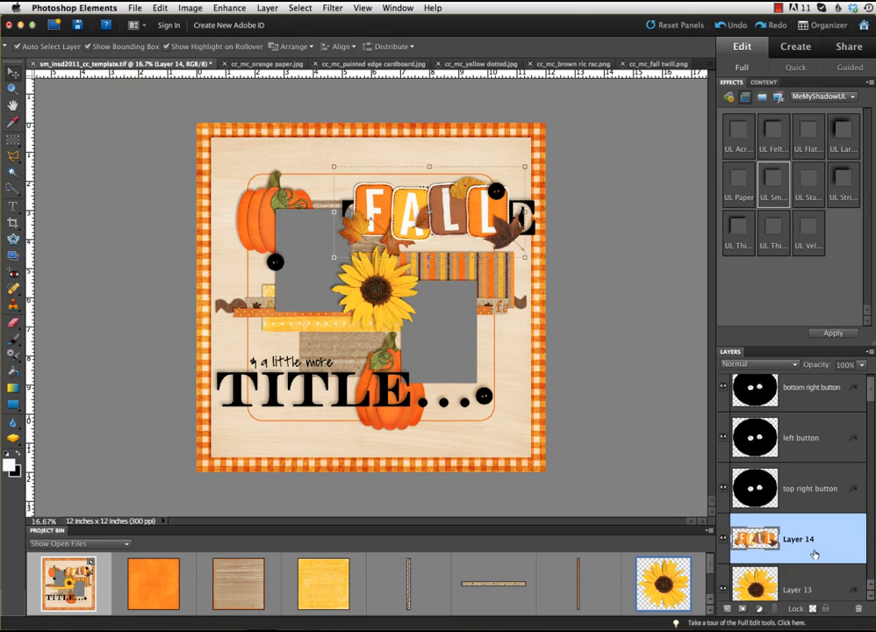
scroll(815, 552, up, 2)
scroll(815, 544, down, 1)
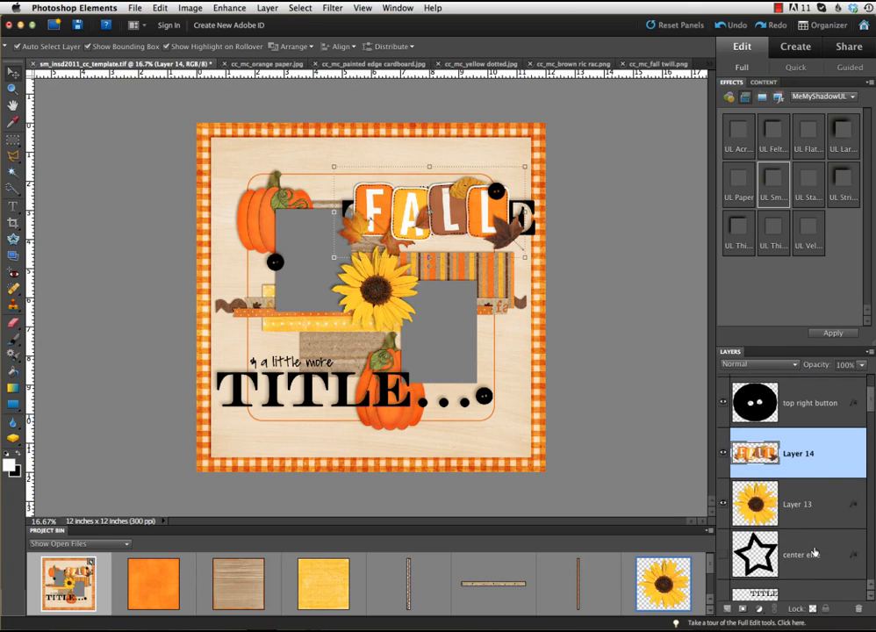
drag(802, 459, 793, 541)
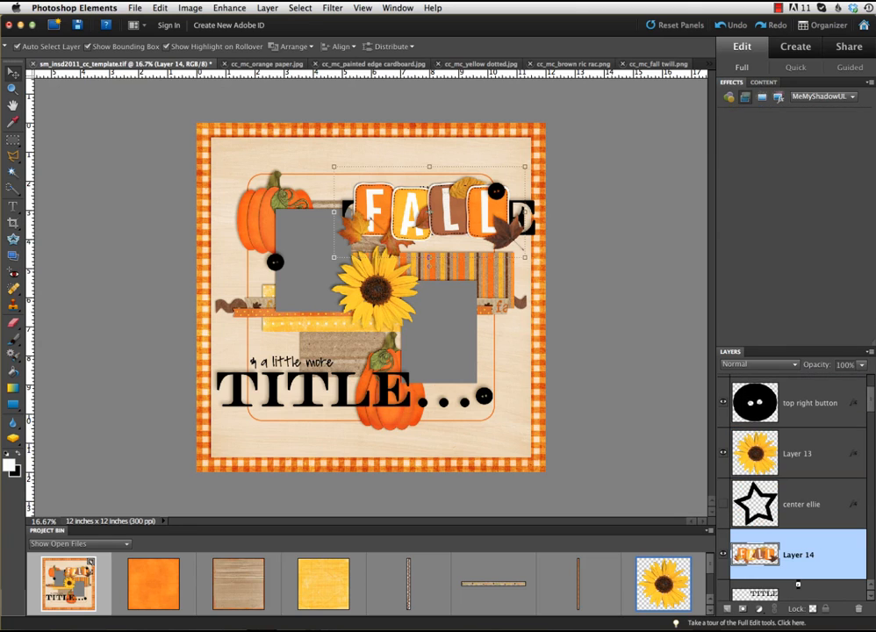
scroll(795, 545, down, 2)
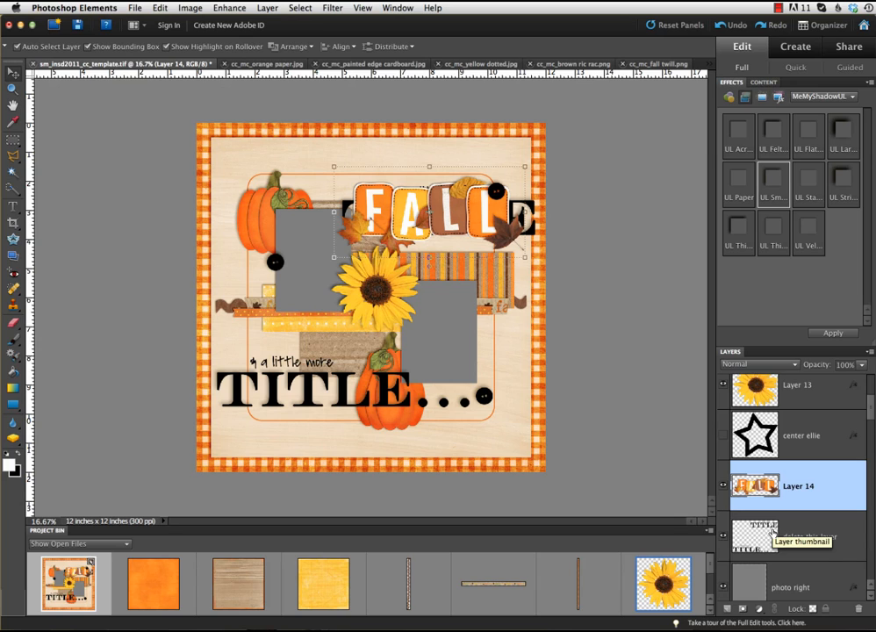
click(724, 538)
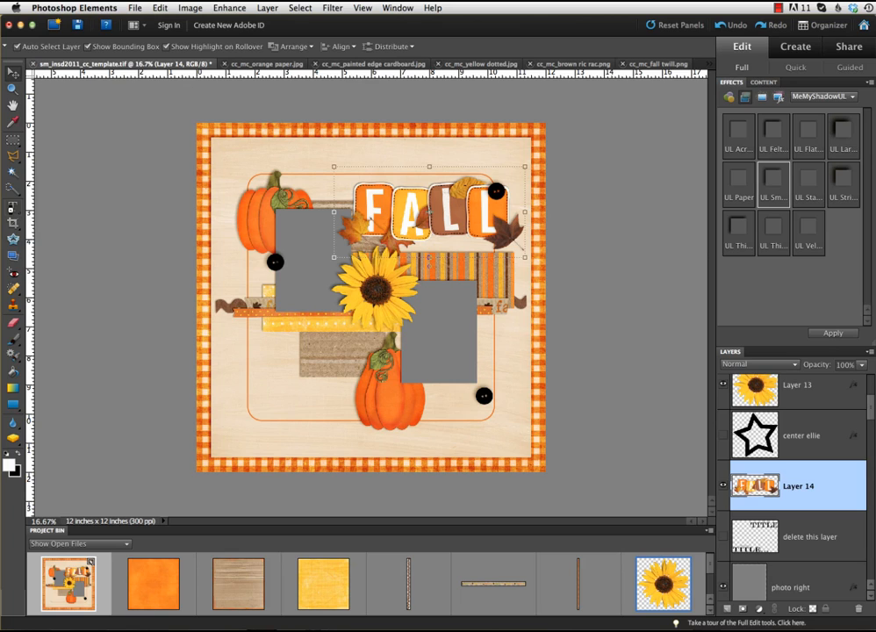
Create a text box beside the lower pumpkin, inside the doodle border, and enter the filler text "ajkdl;ajskfsdjflkasj".
click(12, 208)
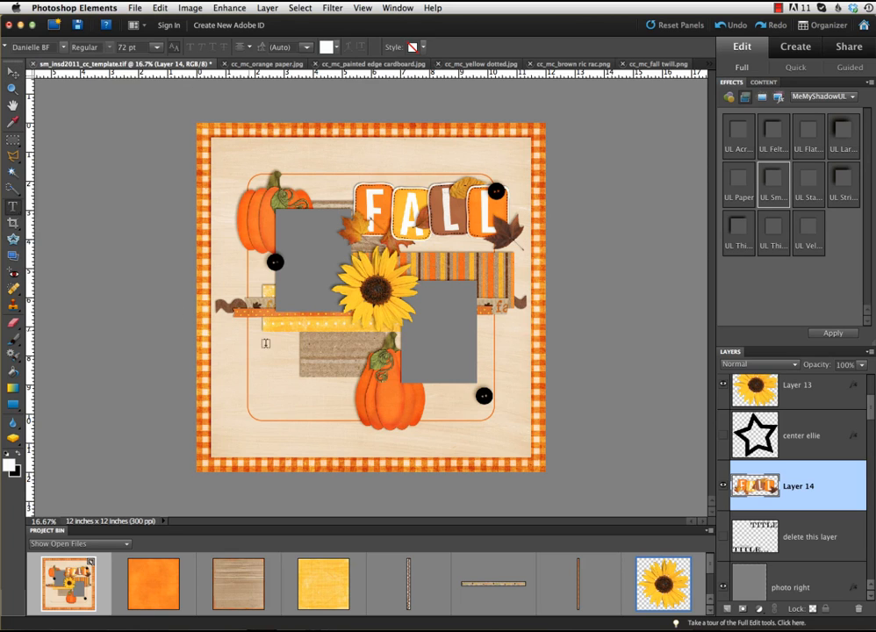
drag(258, 341, 355, 415)
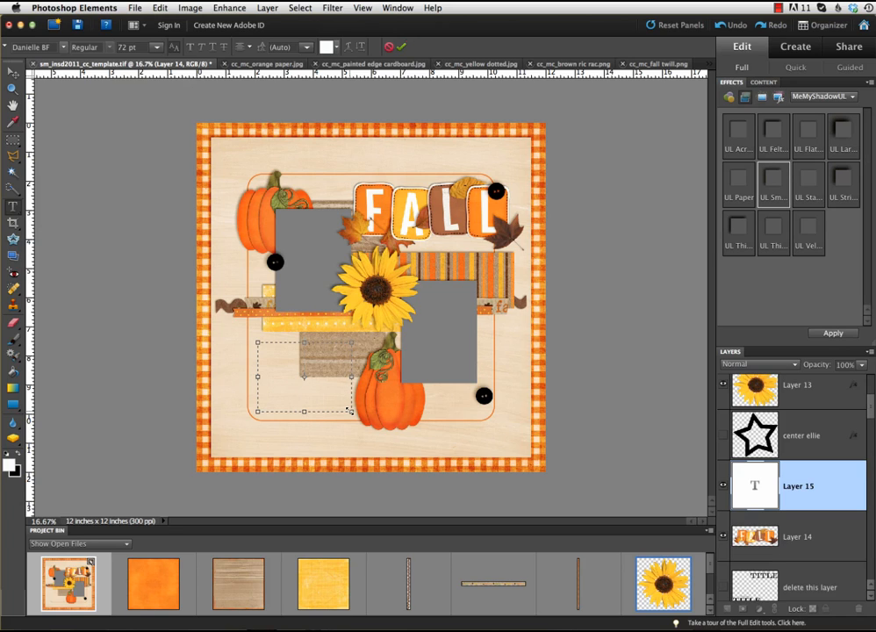
text(ajkdl;ajsk fsdjflkasj)
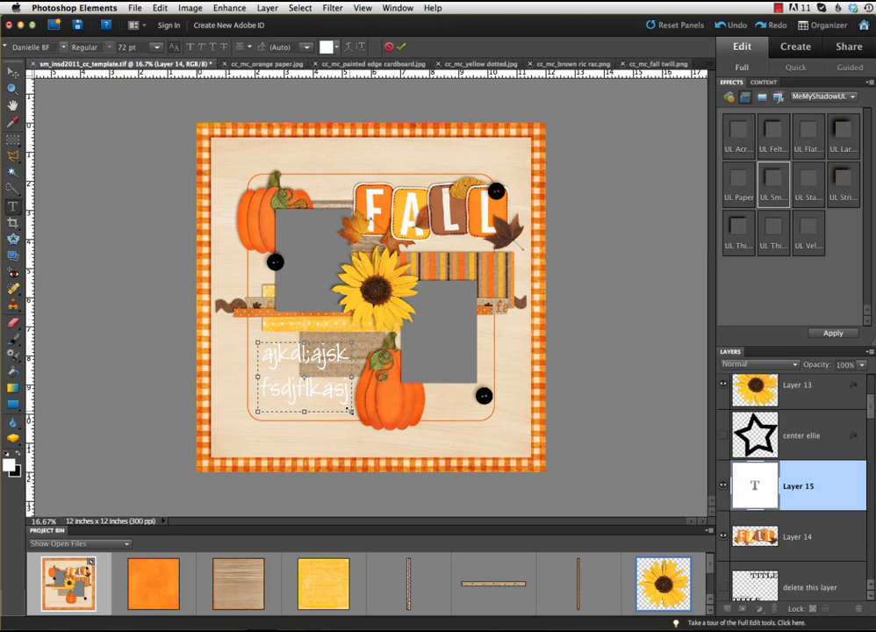
Format the filler text in dark brown (#512e12) at 14 pt, and fill the text box with more filler before committing it.
key(super+a)
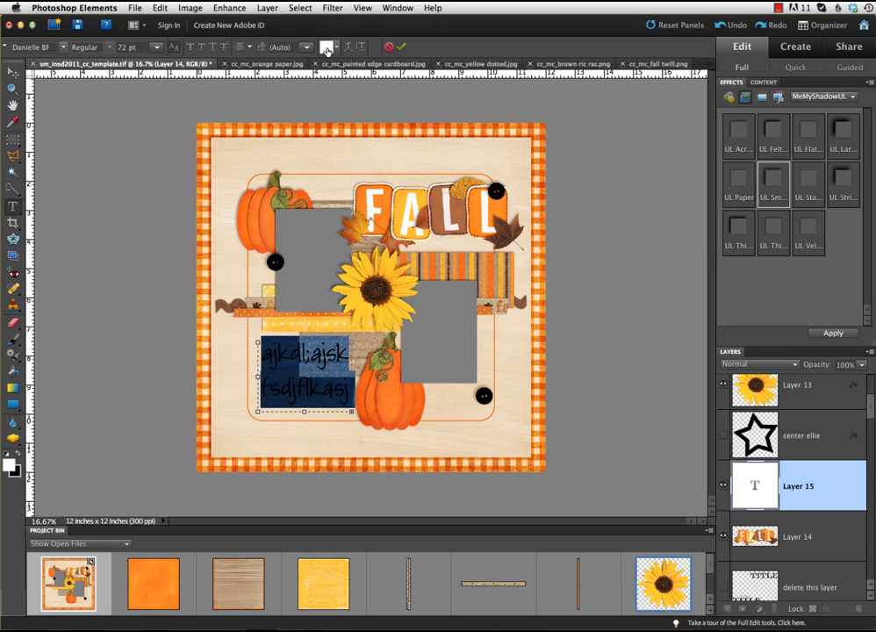
click(326, 47)
drag(495, 277, 457, 274)
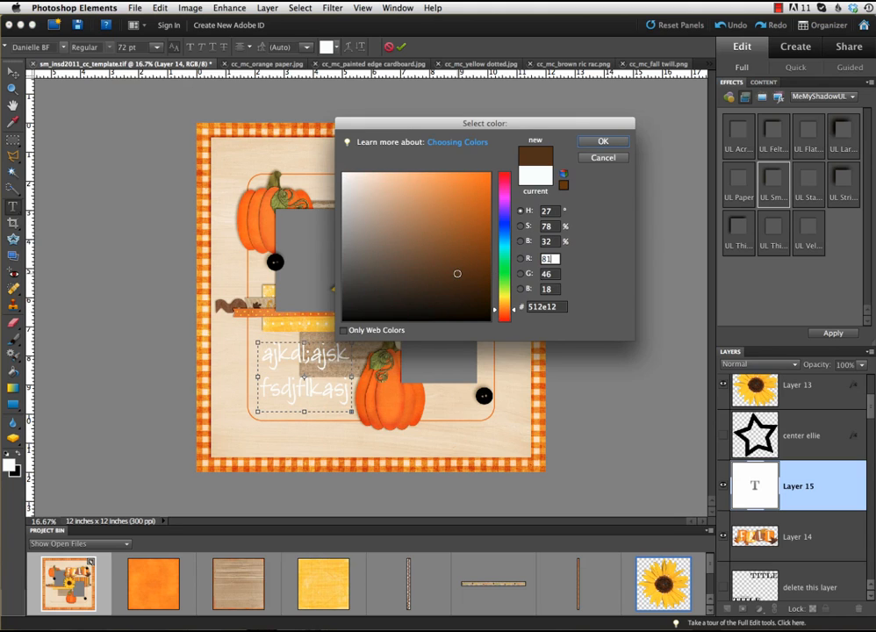
click(603, 141)
click(157, 50)
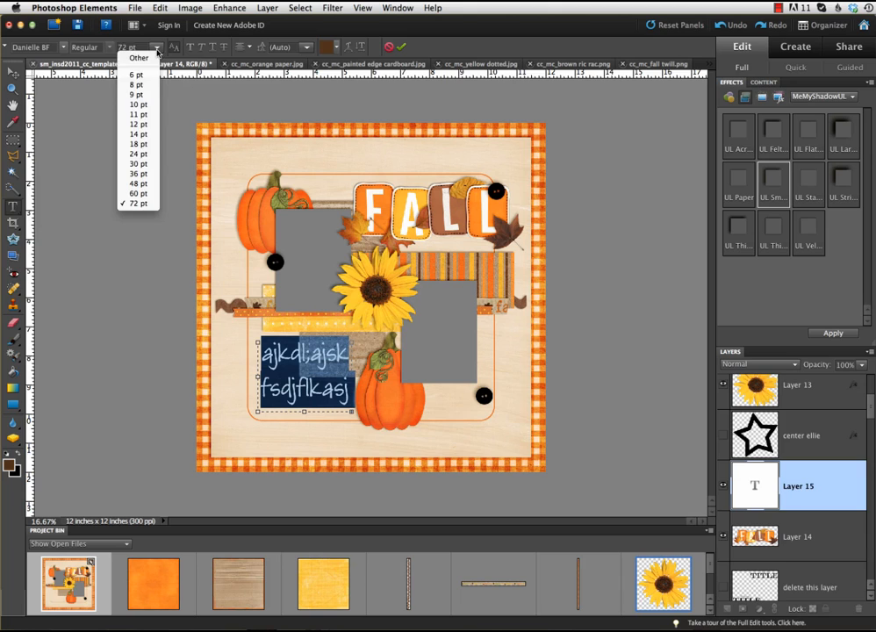
click(147, 134)
click(402, 46)
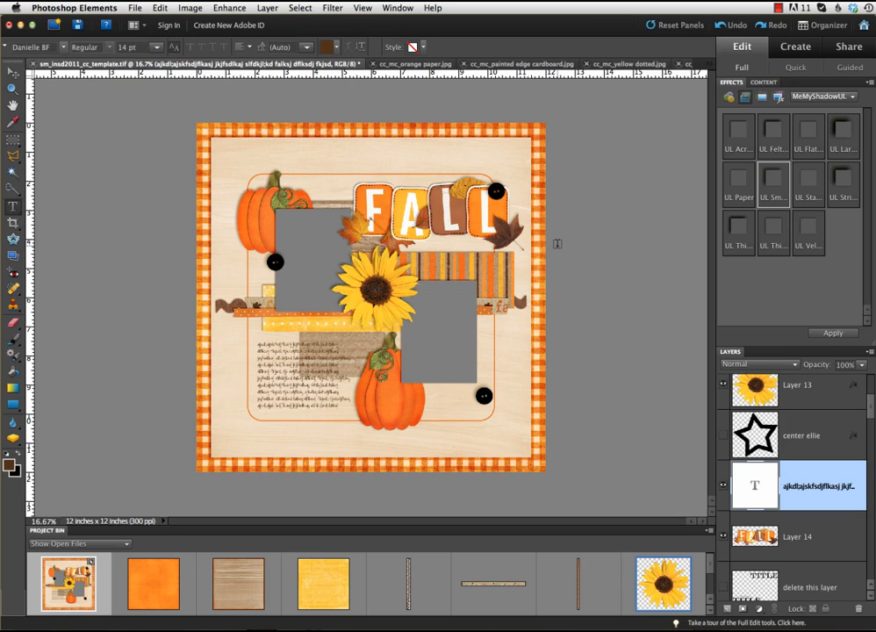
Scale the maple leaf on Layer 16 to about 42% with proportions constrained, and place it under the left black button.
key(v)
click(497, 190)
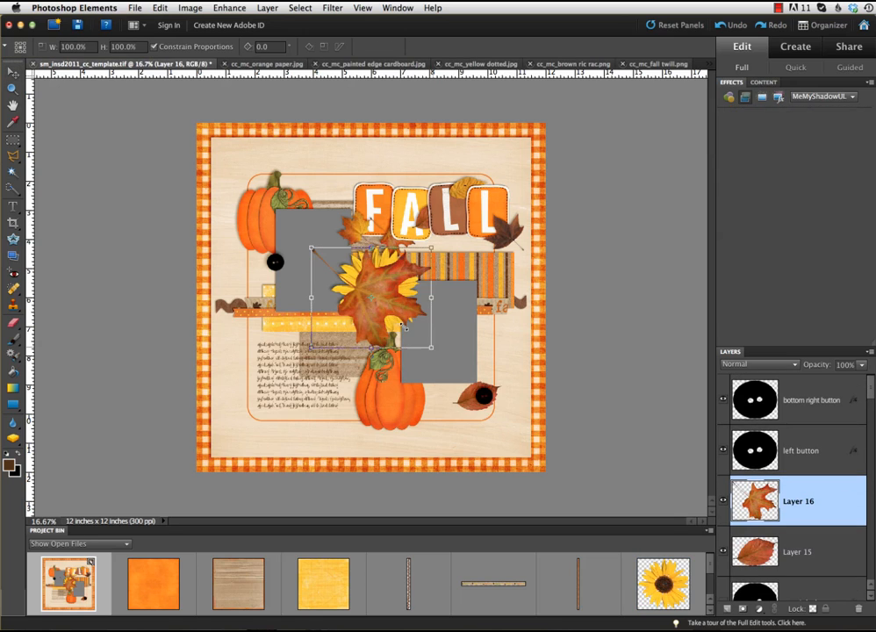
drag(430, 347, 367, 299)
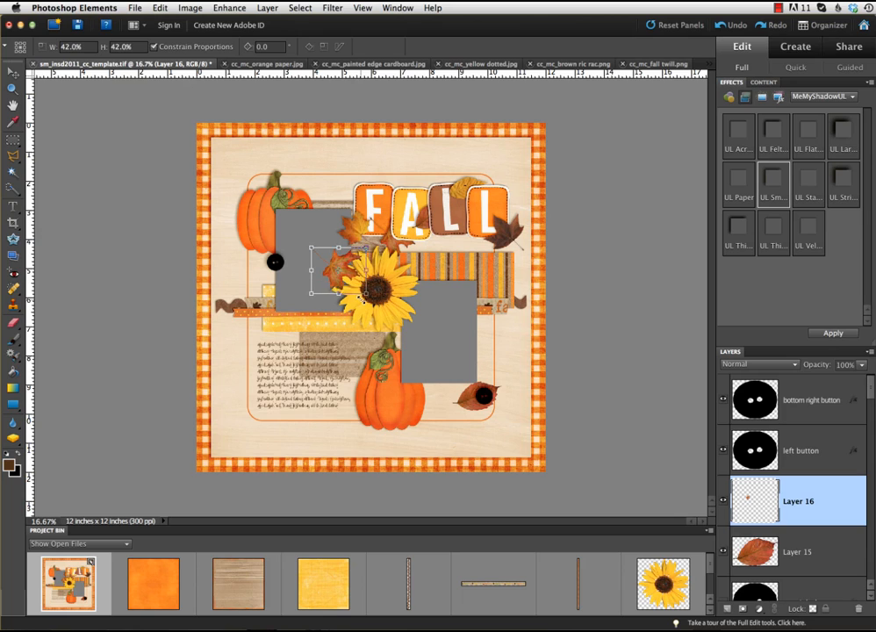
drag(362, 299, 358, 291)
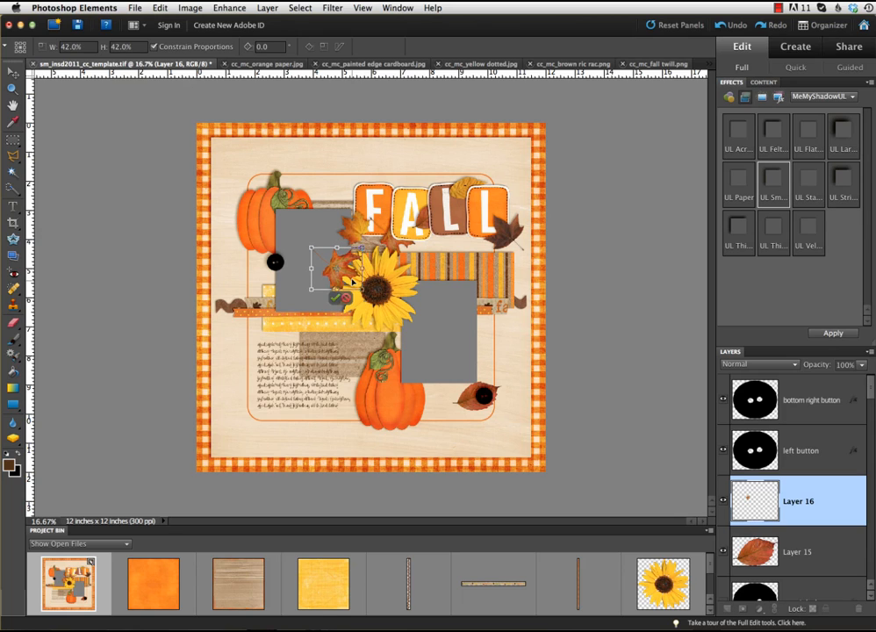
key(Return)
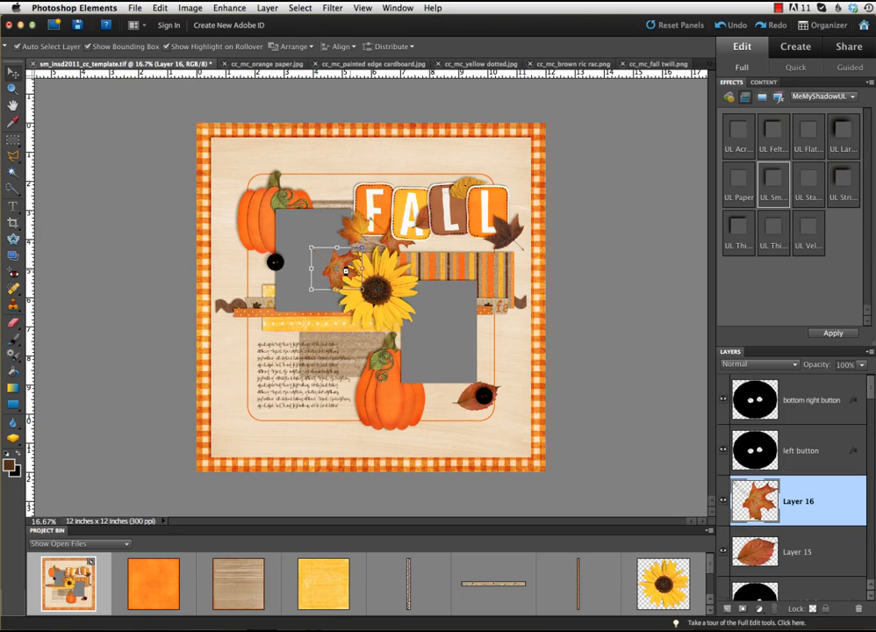
drag(344, 274, 284, 268)
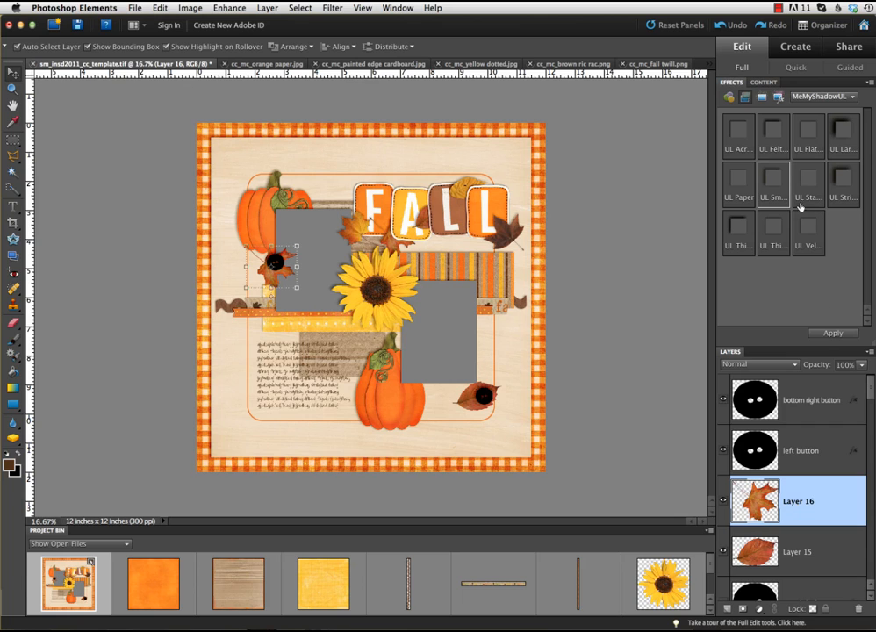
Apply the "UL Sm..." shadow style to the Layer 16 and Layer 15 leaves, and hide the bottom right button and left button layers.
double_click(786, 176)
click(723, 400)
click(723, 451)
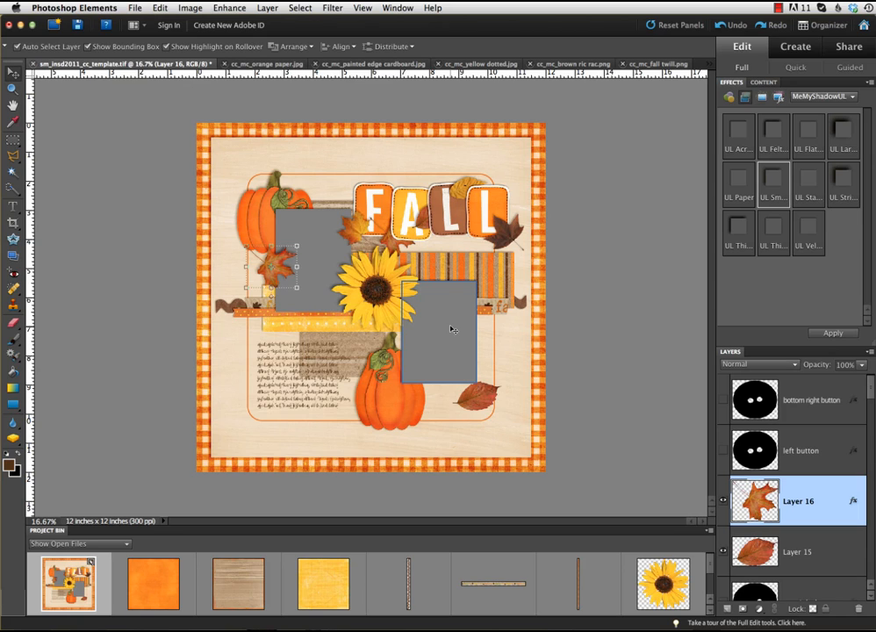
click(830, 559)
double_click(774, 187)
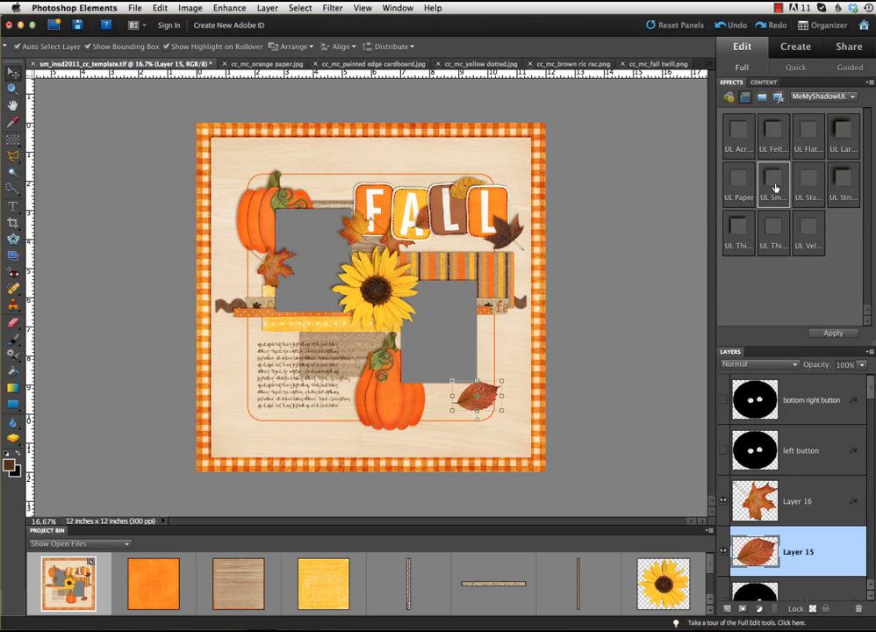